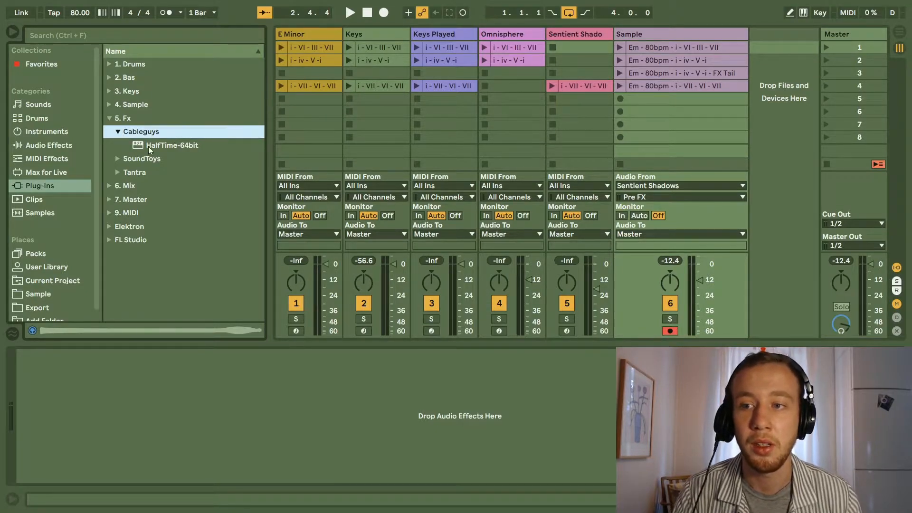
# Add the HalfTime-64bit plug-in to the Sample track and move its window clear of the track's clips
pyautogui.moveTo(149, 146); pyautogui.dragTo(168, 144)
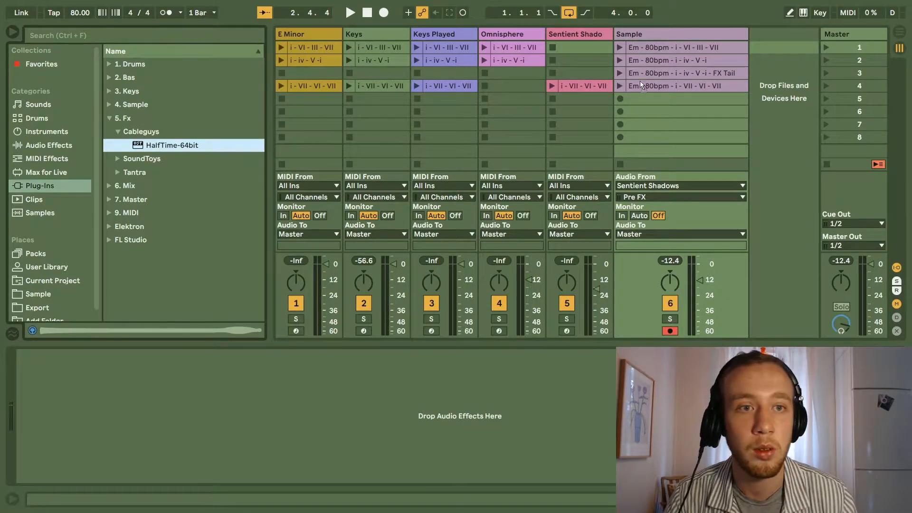
pyautogui.moveTo(641, 85); pyautogui.dragTo(662, 74)
pyautogui.moveTo(395, 111); pyautogui.dragTo(388, 148)
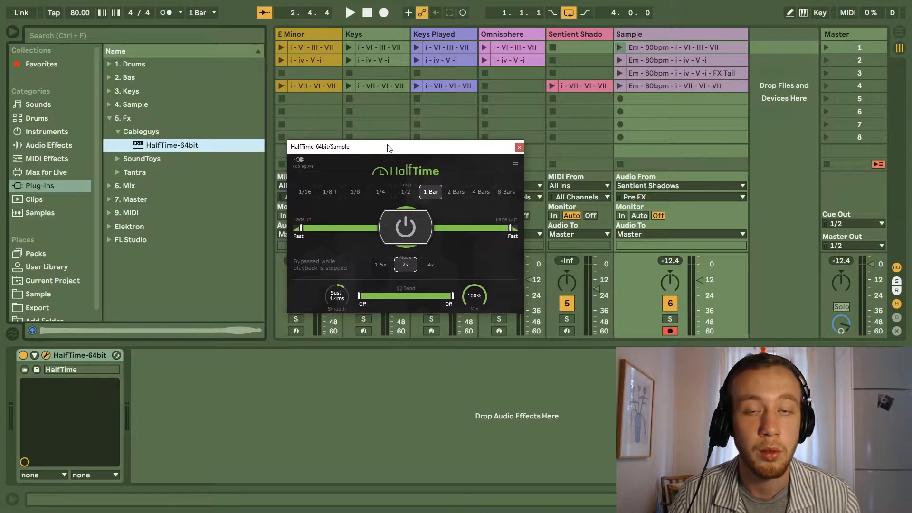
# Audition the first clip of the Sample track through HalfTime and raise the track volume to -7.0 dB
pyautogui.click(620, 48)
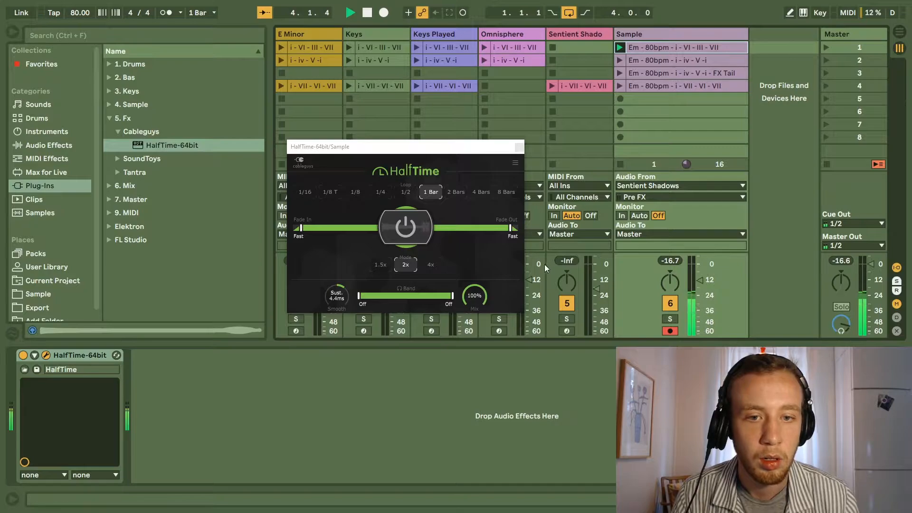
pyautogui.moveTo(703, 280); pyautogui.dragTo(699, 272)
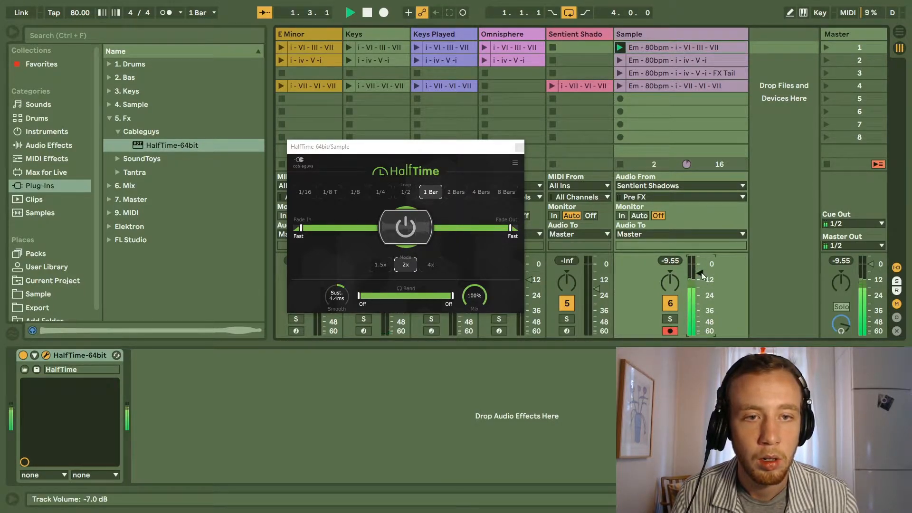
pyautogui.press('space')
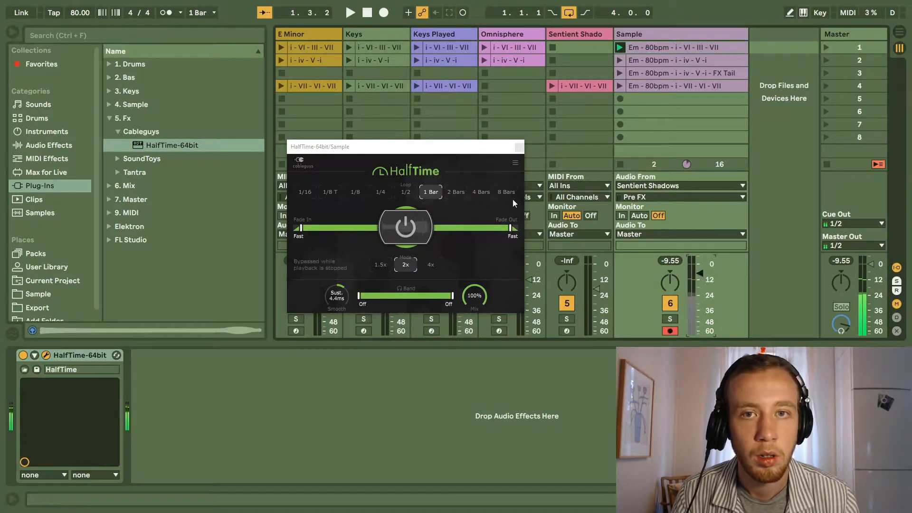
# Insert a new audio track after the Sample track and name it "Sample HalfTime"
pyautogui.click(432, 146)
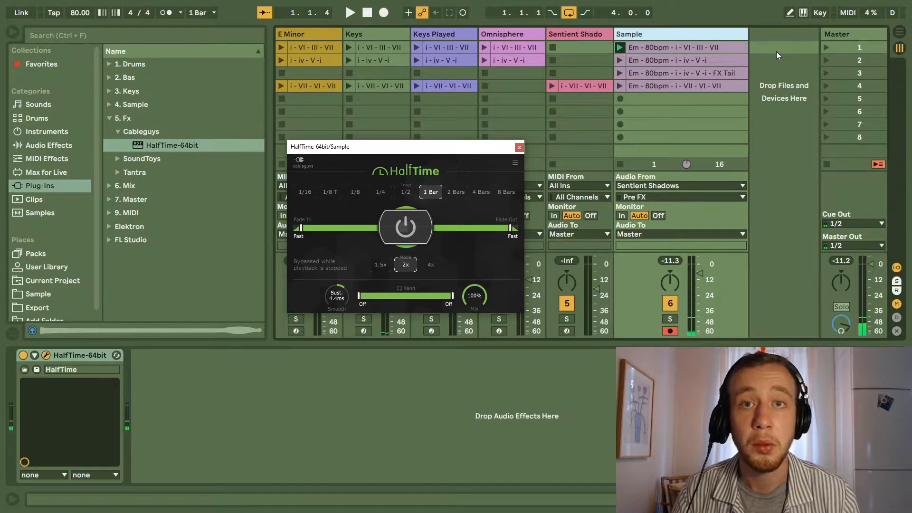
pyautogui.rightClick(774, 47)
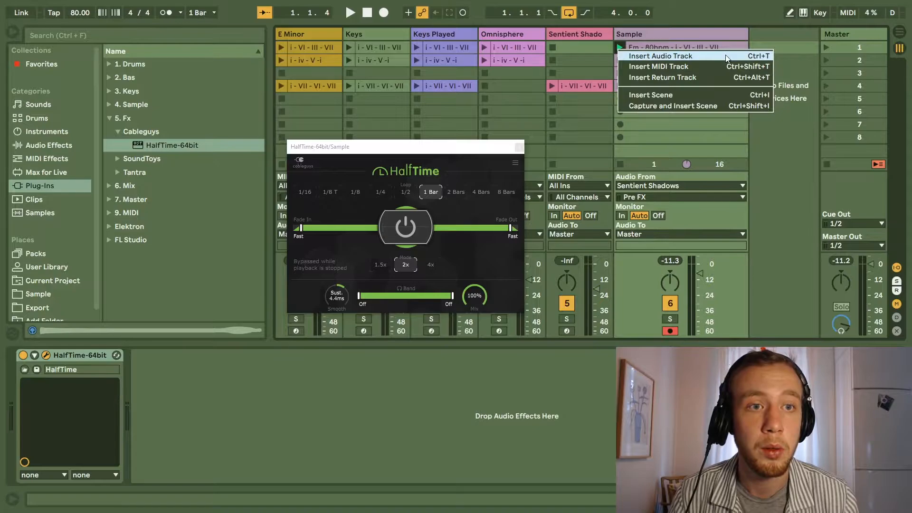
pyautogui.click(725, 55)
pyautogui.hotkey('ctrl', 'r')
pyautogui.write('Sample halöfTime')
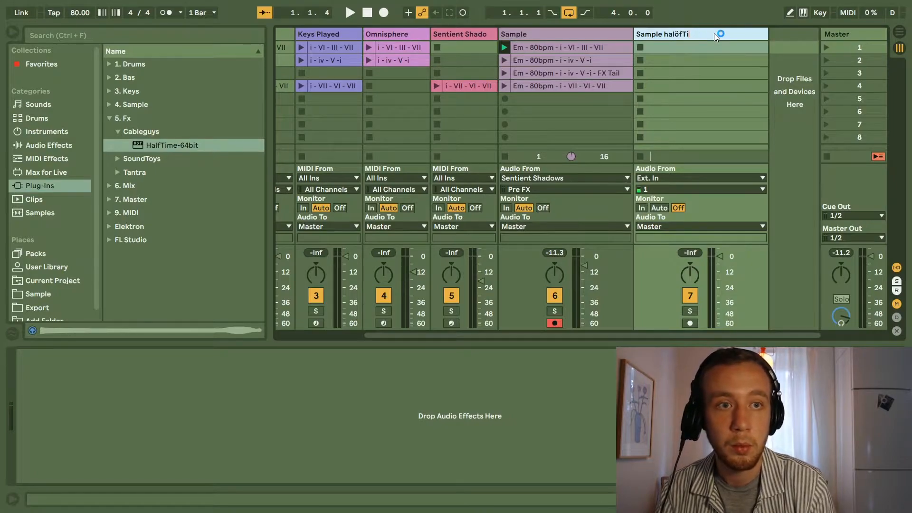
pyautogui.press('BackSpace')
pyautogui.press('BackSpace')
pyautogui.press('BackSpace')
pyautogui.press('BackSpace')
pyautogui.press('BackSpace')
pyautogui.press('BackSpace')
pyautogui.press('BackSpace')
pyautogui.write('HalfTime')
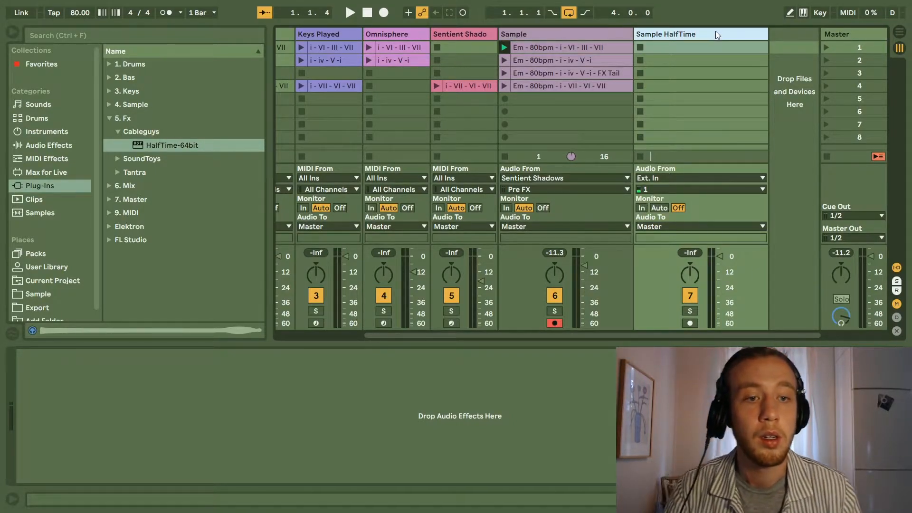
# Set the Sample HalfTime track's audio input to the Sample track, tapped Post FX
pyautogui.click(642, 208)
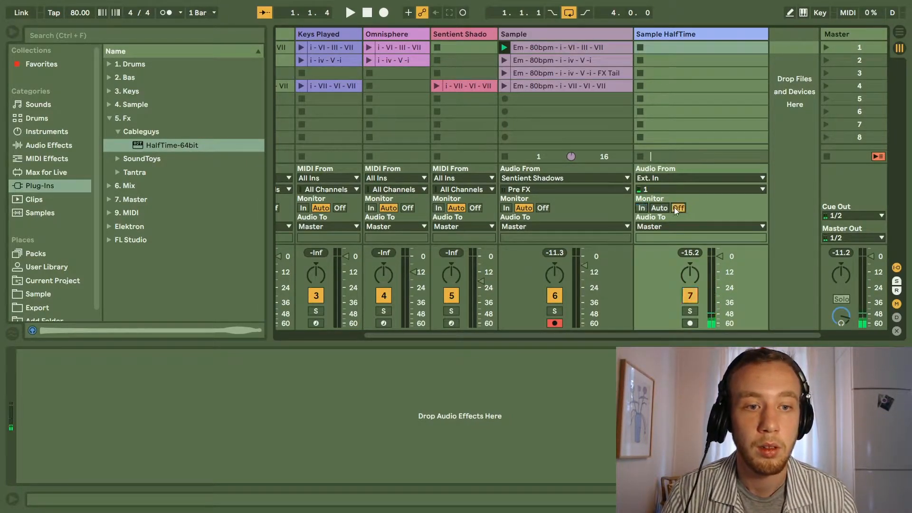
pyautogui.click(664, 176)
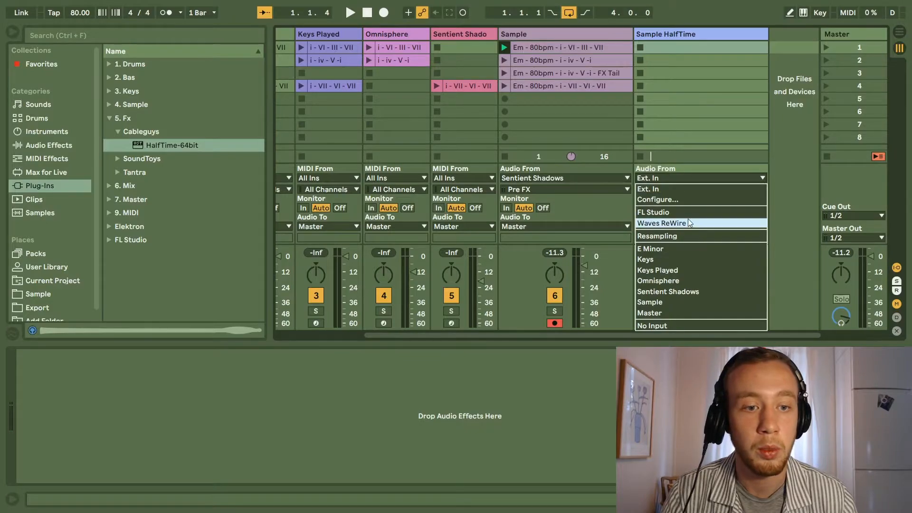
pyautogui.click(668, 301)
pyautogui.click(670, 189)
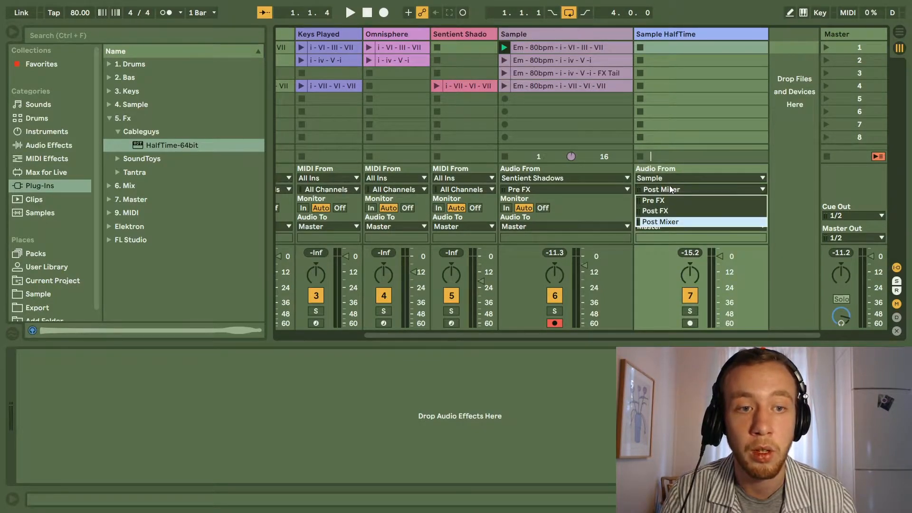
pyautogui.click(660, 214)
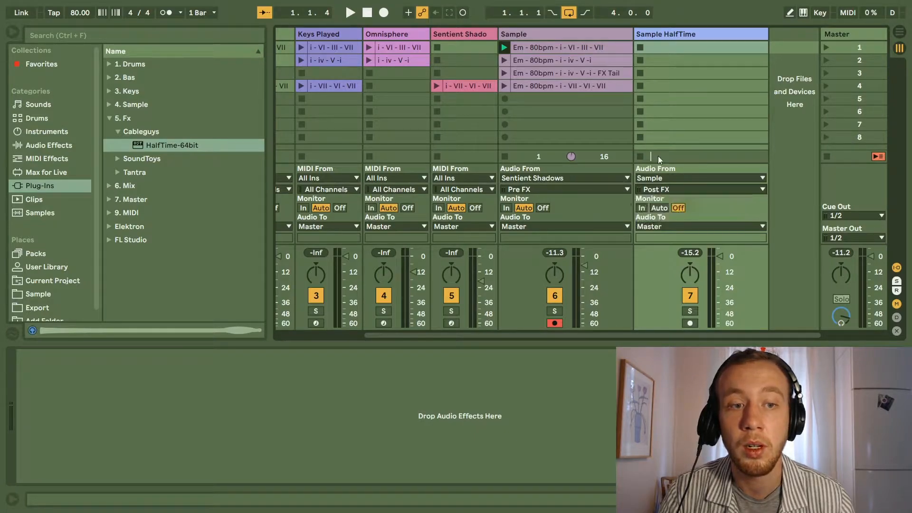
# Set Sample HalfTime monitoring to In, deactivate the Sample track's own output, and audition the routed signal
pyautogui.click(555, 35)
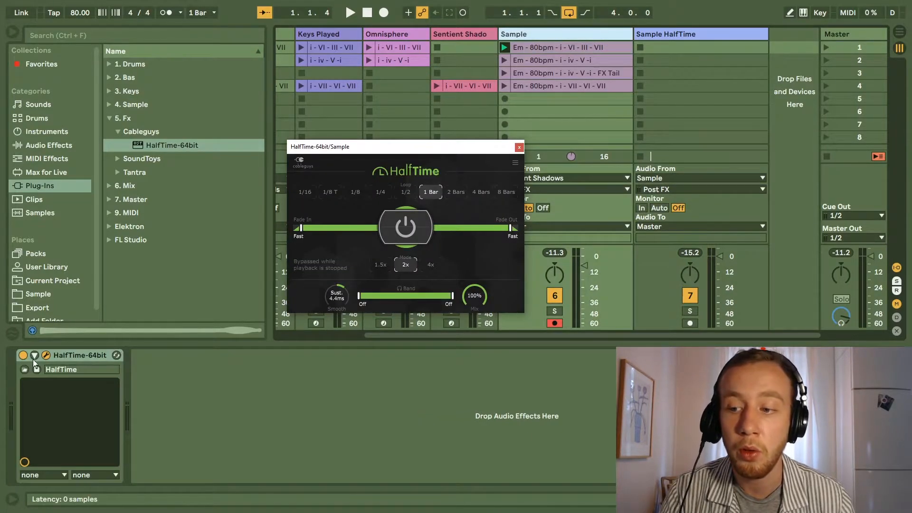
pyautogui.click(641, 208)
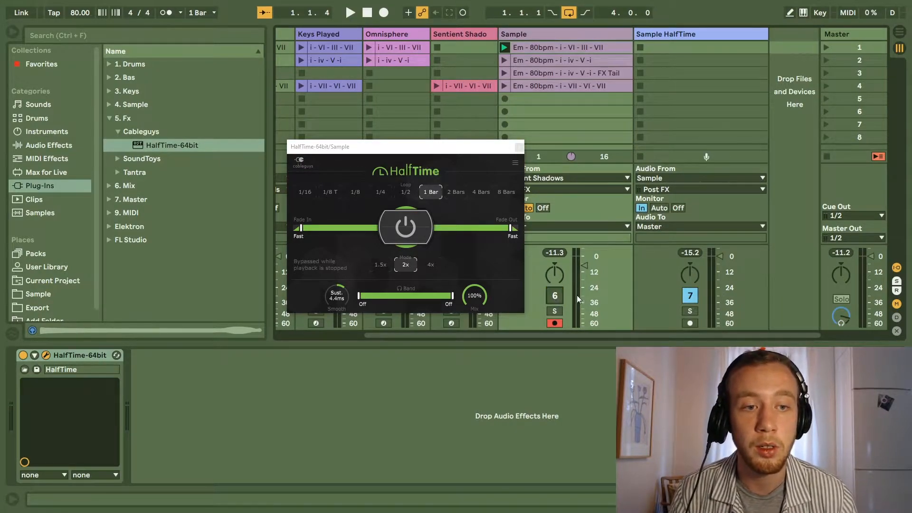
pyautogui.press('space')
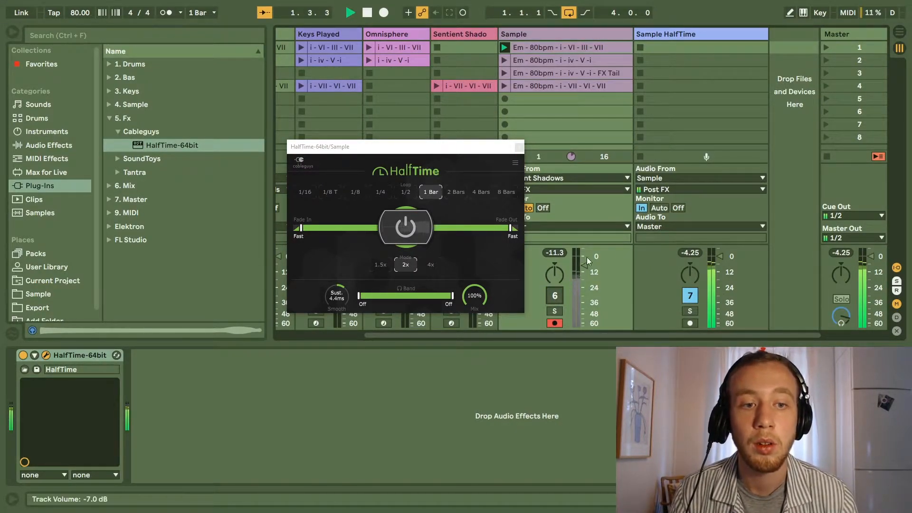
pyautogui.press('space')
# Try the Pre FX tap on the Sample HalfTime input, audition it, and return to Post FX
pyautogui.click(670, 189)
pyautogui.click(665, 198)
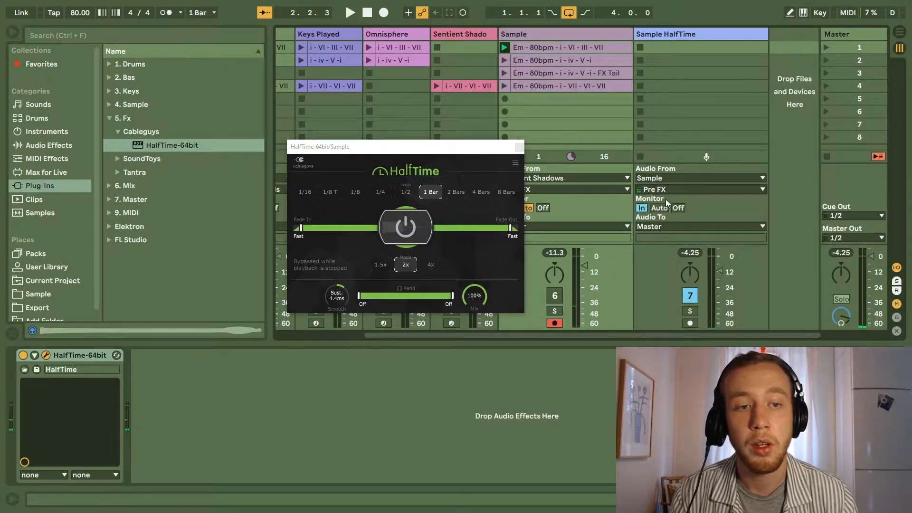
pyautogui.press('space')
pyautogui.press('space')
pyautogui.click(700, 192)
pyautogui.click(683, 211)
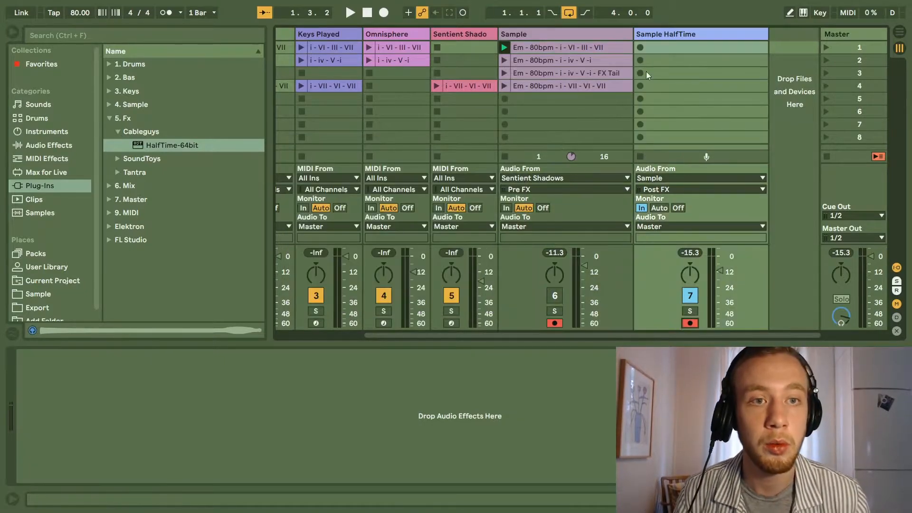
# Record the processed first clip into slot 1 of Sample HalfTime and crop the recording to a 4-bar loop
pyautogui.click(640, 46)
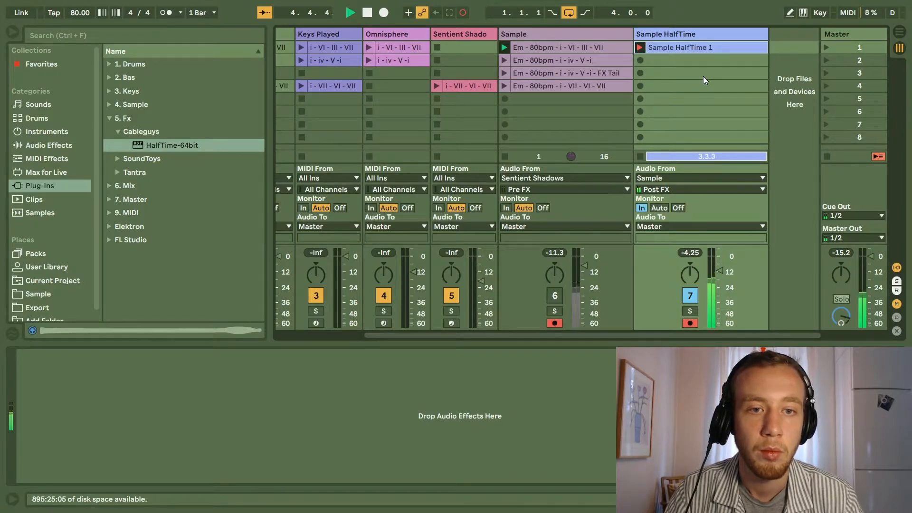
pyautogui.press('space')
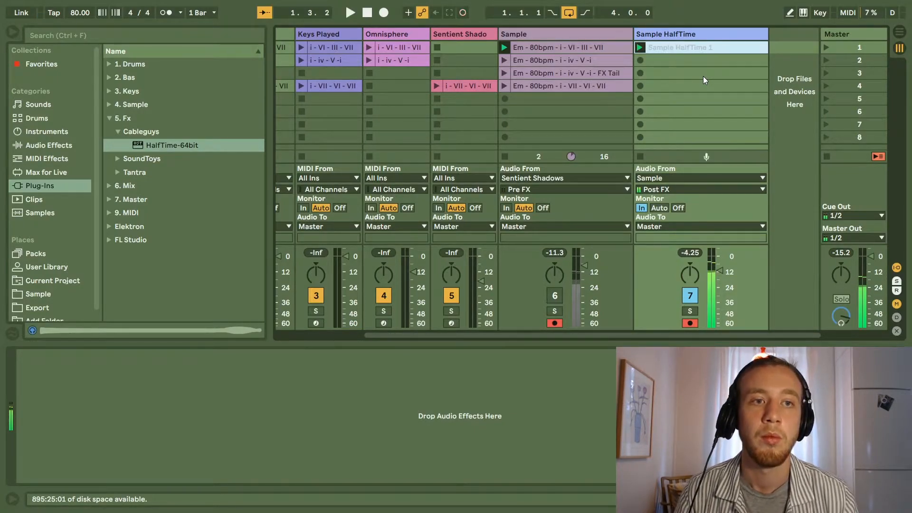
pyautogui.click(711, 47)
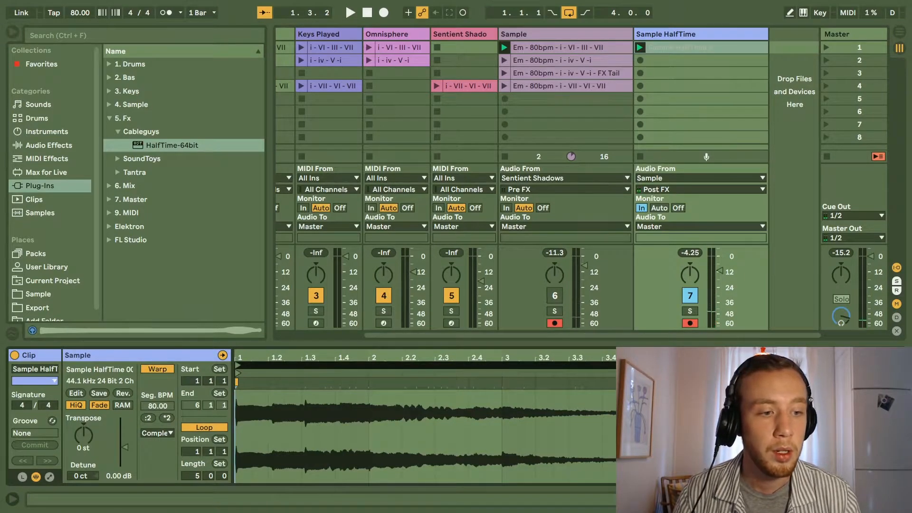
pyautogui.rightClick(477, 431)
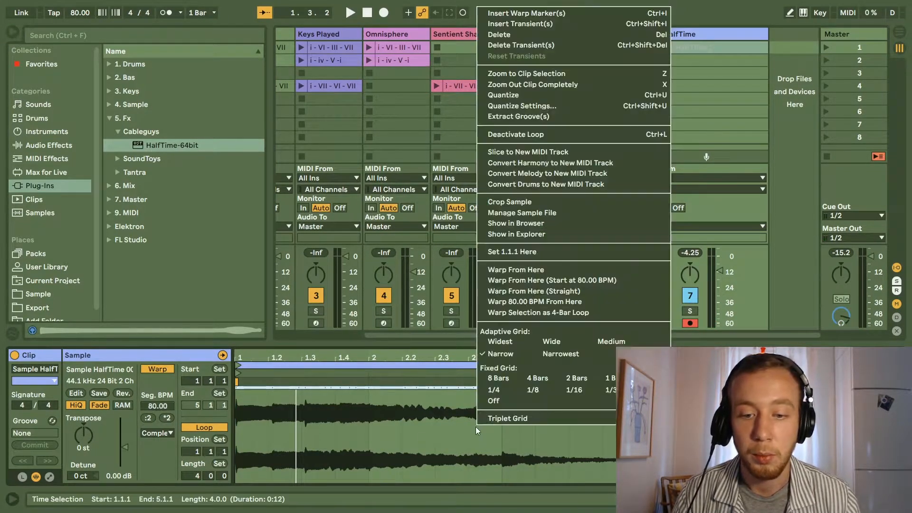
pyautogui.click(531, 201)
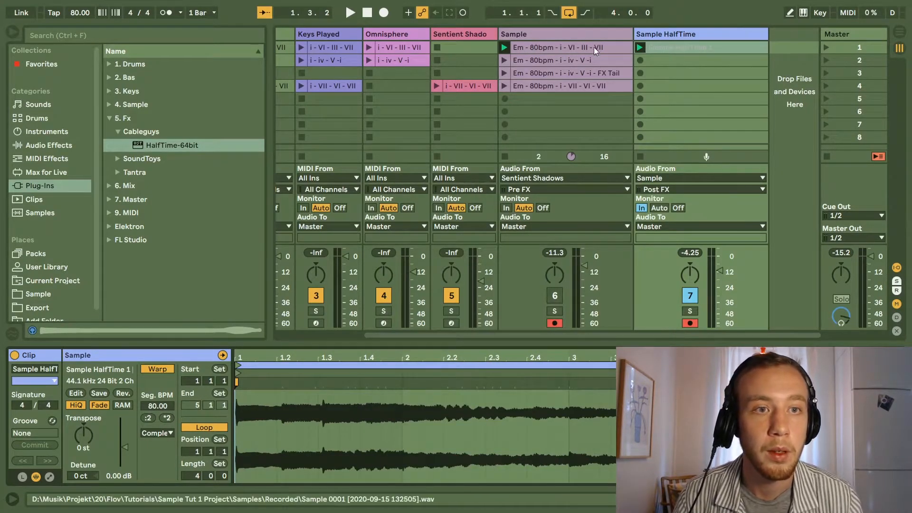
# Rename the recorded clip "Em - 80bpm - i - VI - III - VII", reusing the name of the source clip in the Sample track
pyautogui.click(597, 48)
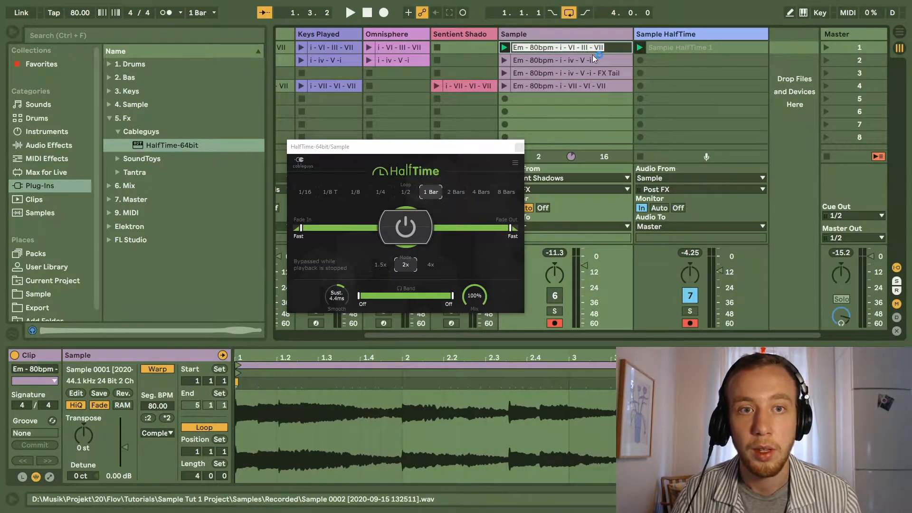
pyautogui.click(711, 50)
pyautogui.hotkey('ctrl', 'r')
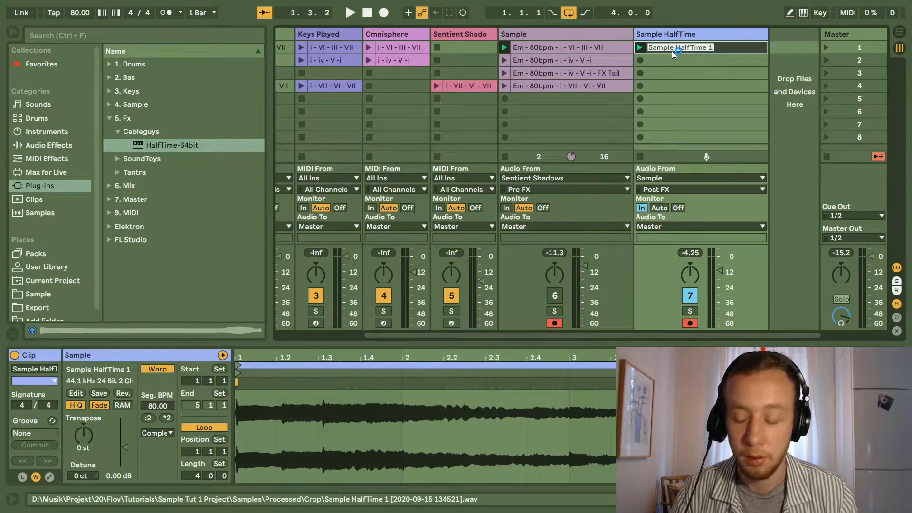
pyautogui.write('Em - 80bpm - i - VI - III - VII')
pyautogui.write('-')
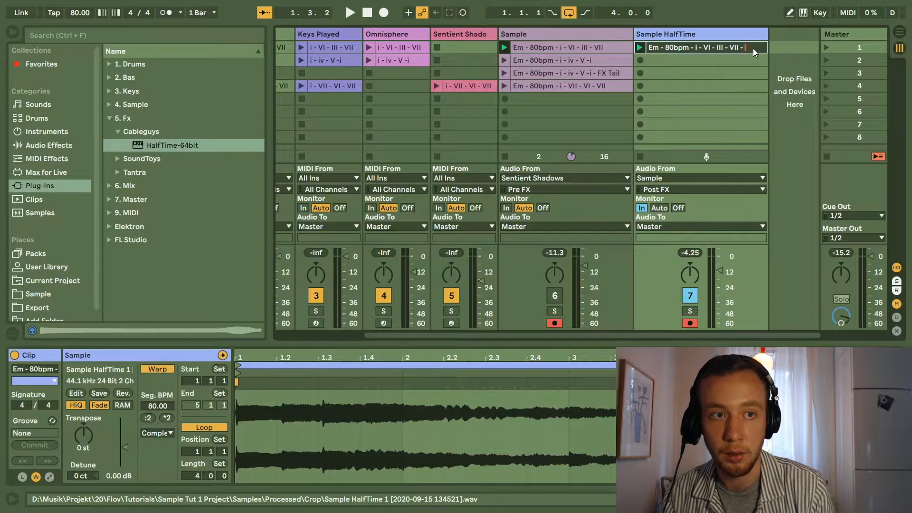
pyautogui.write(' FHT')
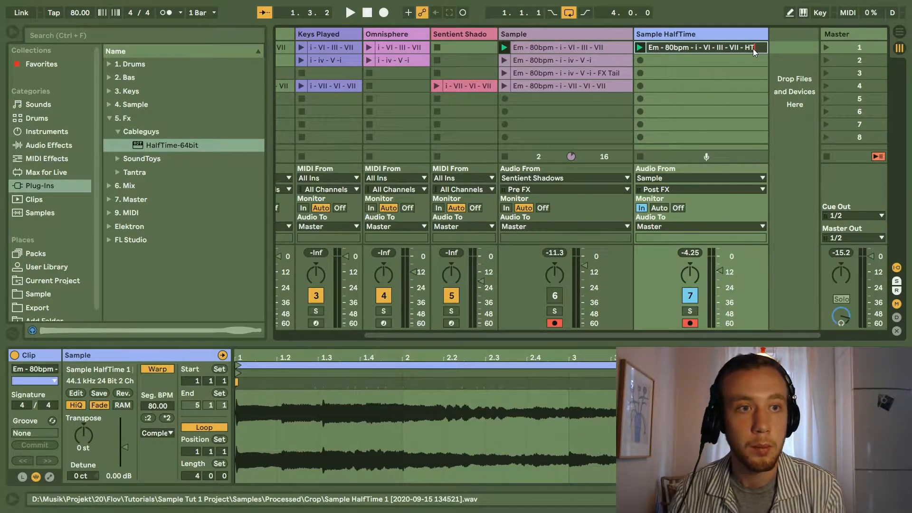
pyautogui.press('Escape')
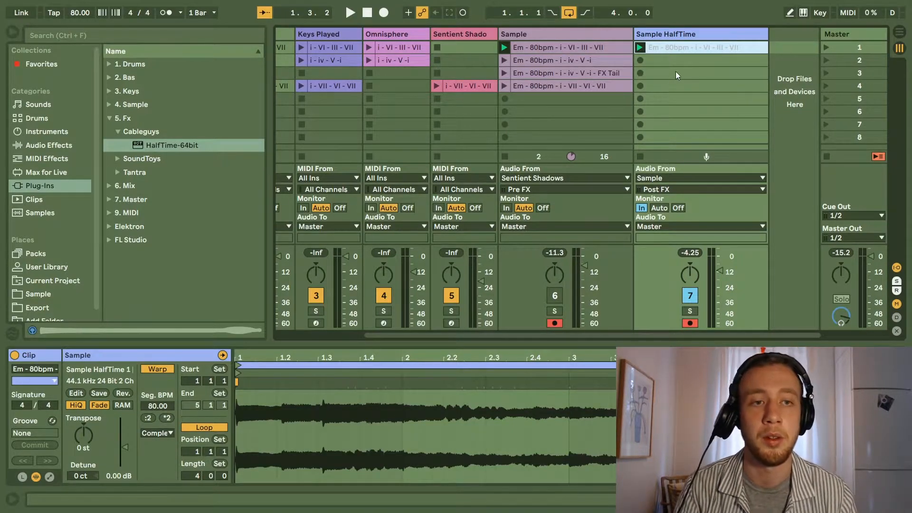
# Deactivate the Sample HalfTime track, reactivate Sample, and audition its "Em - 80bpm - i - iv - V -i" clip through HalfTime
pyautogui.click(683, 61)
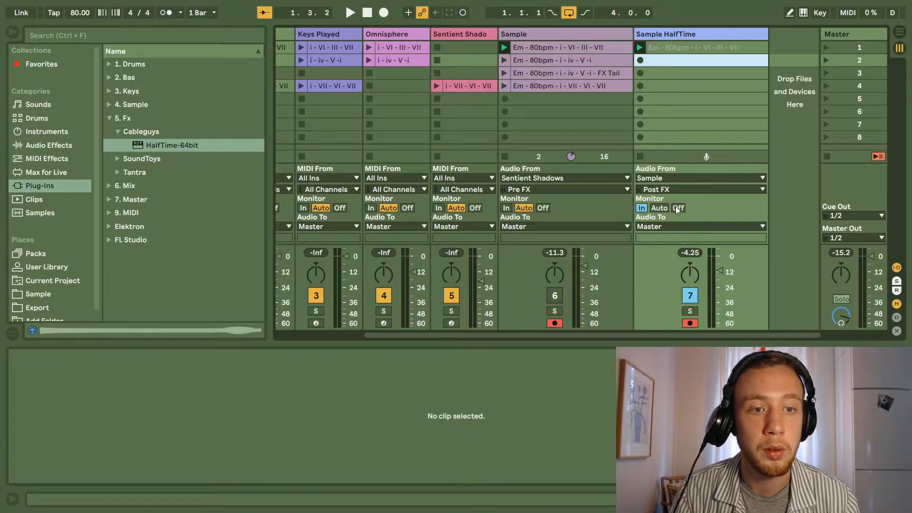
pyautogui.click(695, 297)
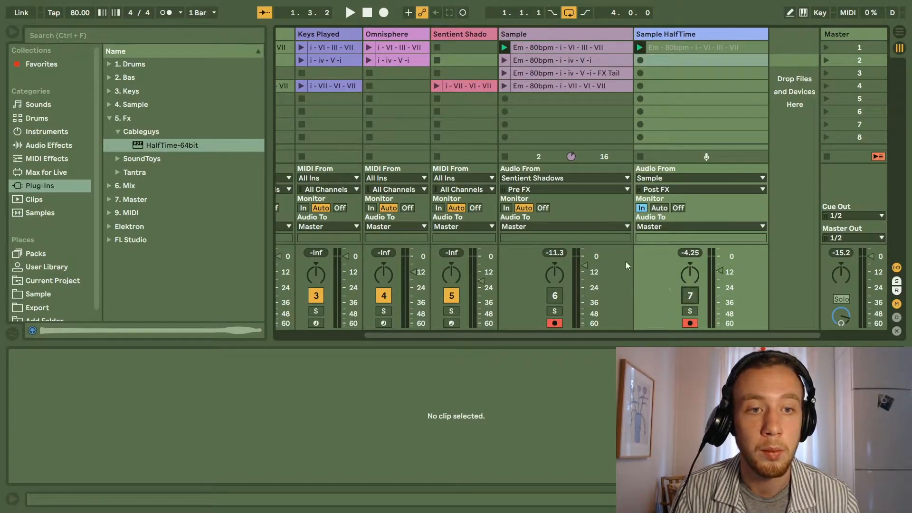
pyautogui.click(506, 61)
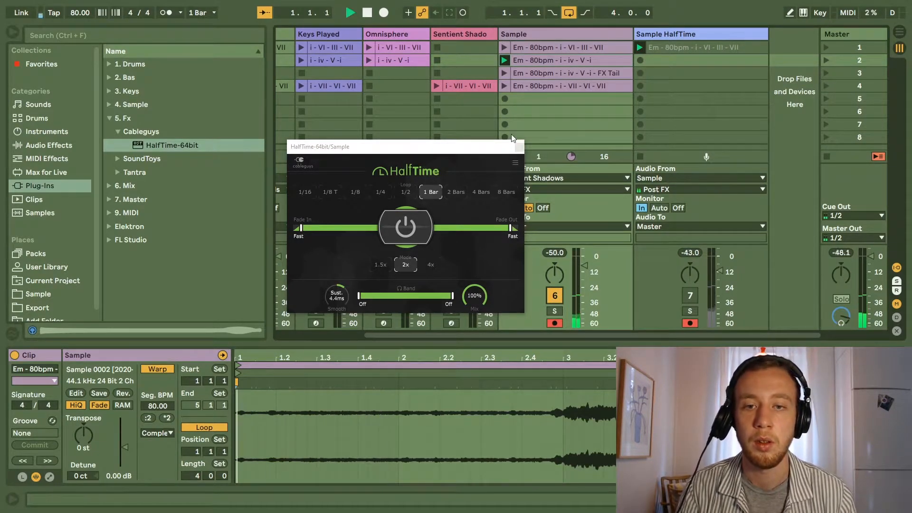
pyautogui.moveTo(452, 146); pyautogui.dragTo(451, 122)
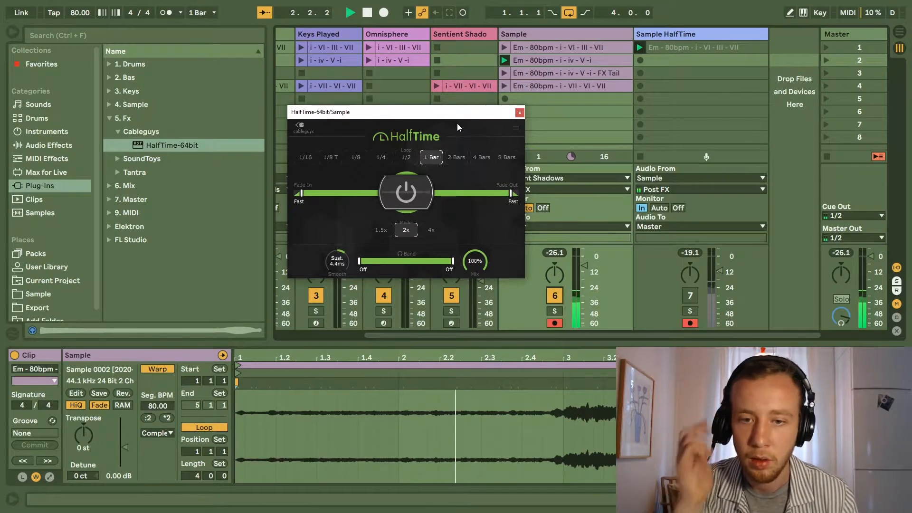
pyautogui.moveTo(584, 266); pyautogui.dragTo(587, 269)
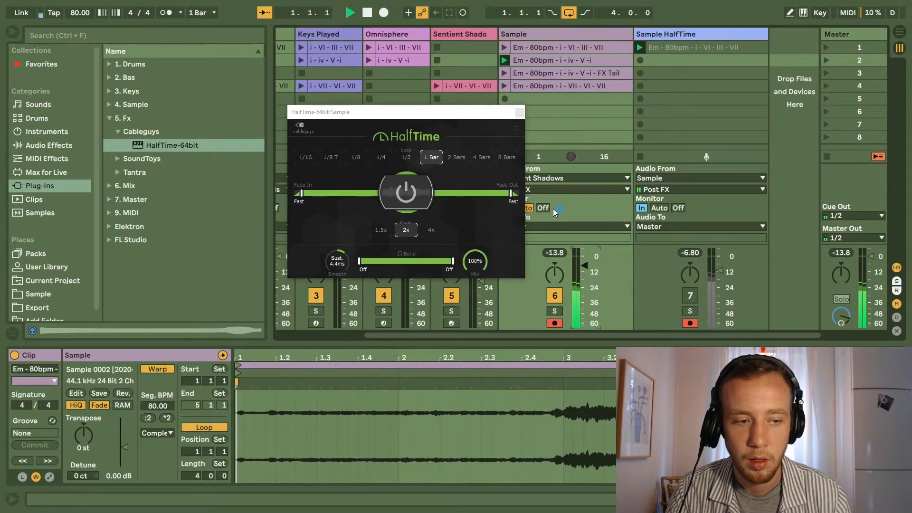
pyautogui.press('space')
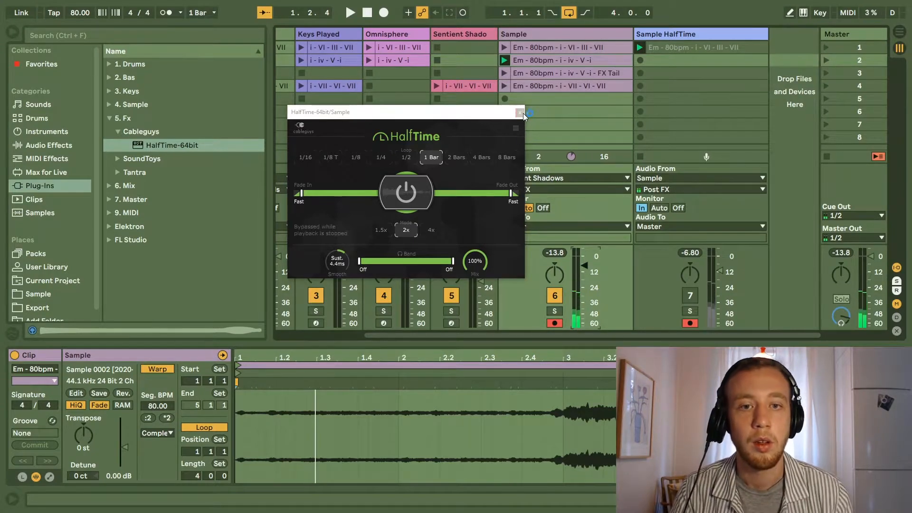
# Close the HalfTime window and compare the Sample track's "i - iv - V -i - FX Tail" and "i - iv - V -i" clips by ear
pyautogui.click(519, 113)
pyautogui.click(505, 72)
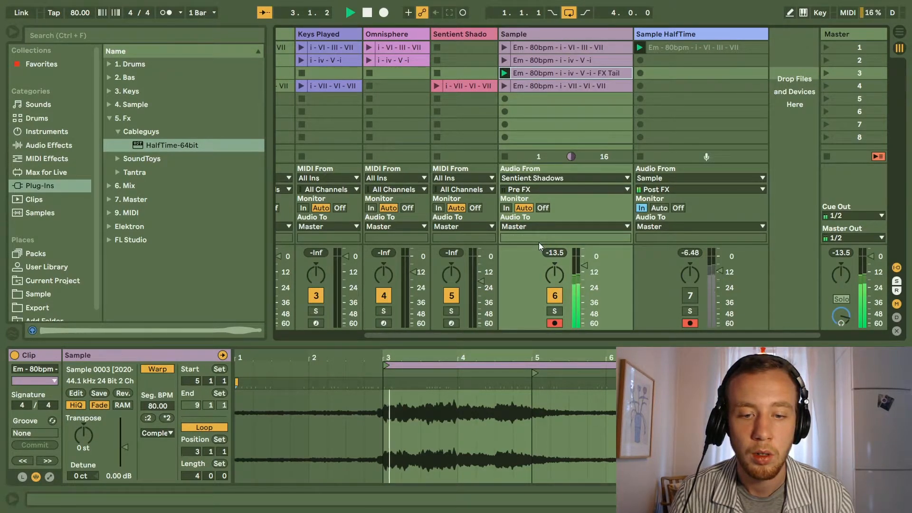
pyautogui.click(505, 61)
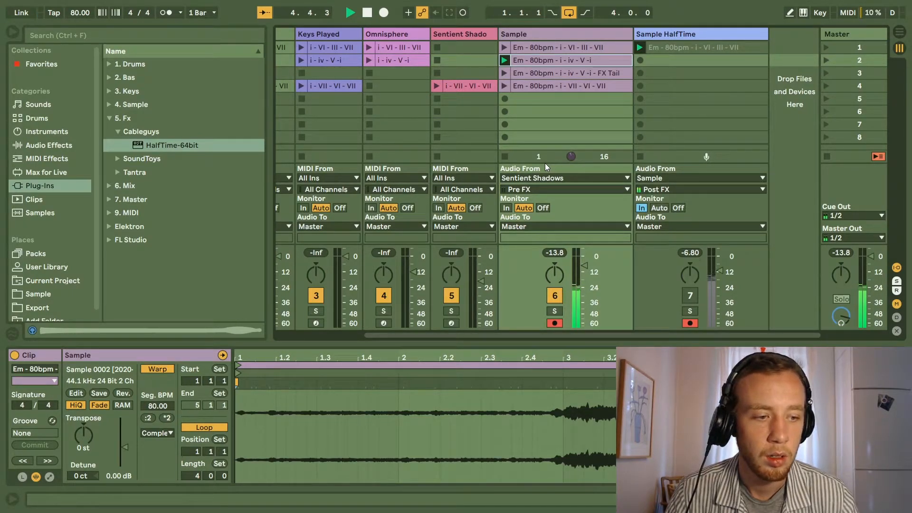
pyautogui.press('space')
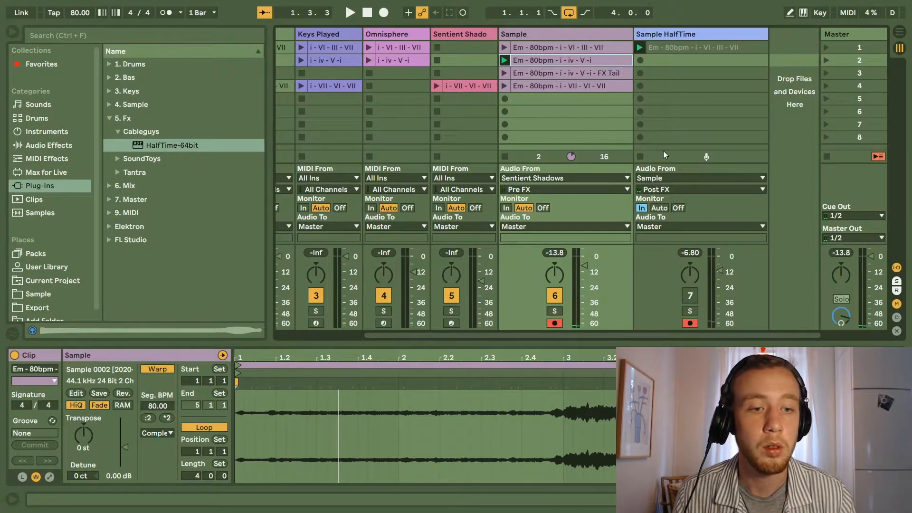
# Record the processed second clip into slot 2 of Sample HalfTime and crop the recorded sample
pyautogui.click(639, 61)
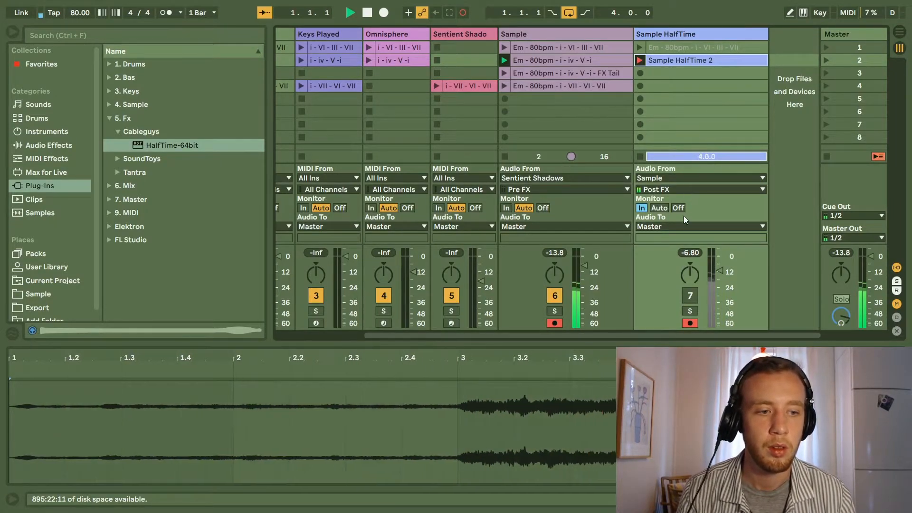
pyautogui.press('space')
pyautogui.rightClick(655, 431)
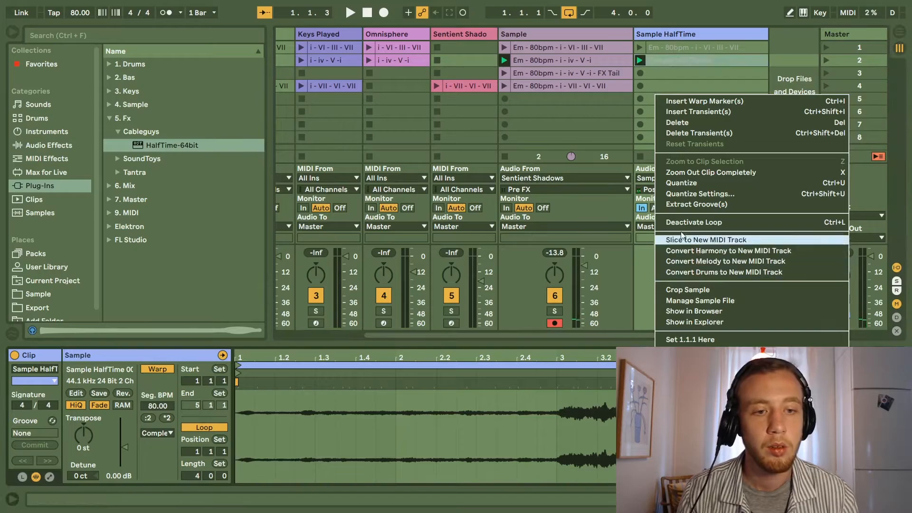
pyautogui.click(688, 289)
pyautogui.press('Escape')
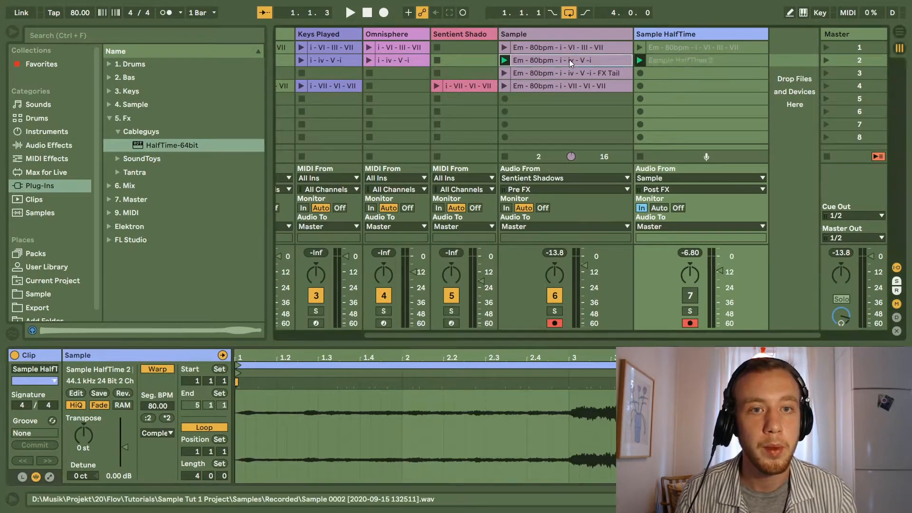
# Rename the slot 2 recording "Em - 80bpm - i - iv - V -i", reusing the name of its source clip in the Sample track
pyautogui.click(574, 60)
pyautogui.hotkey('ctrl', 'c')
pyautogui.hotkey('ctrl', 'r')
pyautogui.click(670, 60)
pyautogui.hotkey('ctrl', 'r')
pyautogui.hotkey('ctrl', 'v')
pyautogui.press('Return')
# Audition the Sample track's "Em - 80bpm - i - VII - VI - VII" clip through HalfTime and lower its clip gain to -1.02 dB
pyautogui.click(505, 87)
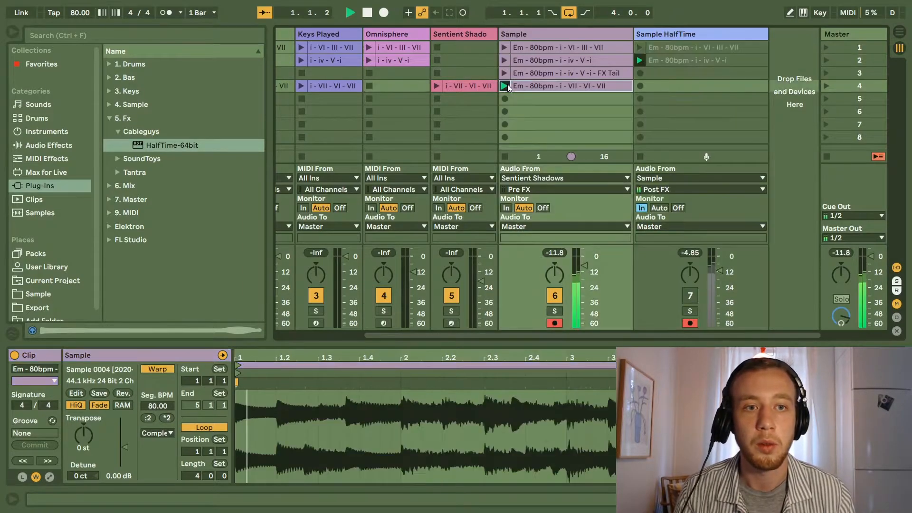
pyautogui.doubleClick(564, 35)
pyautogui.click(46, 355)
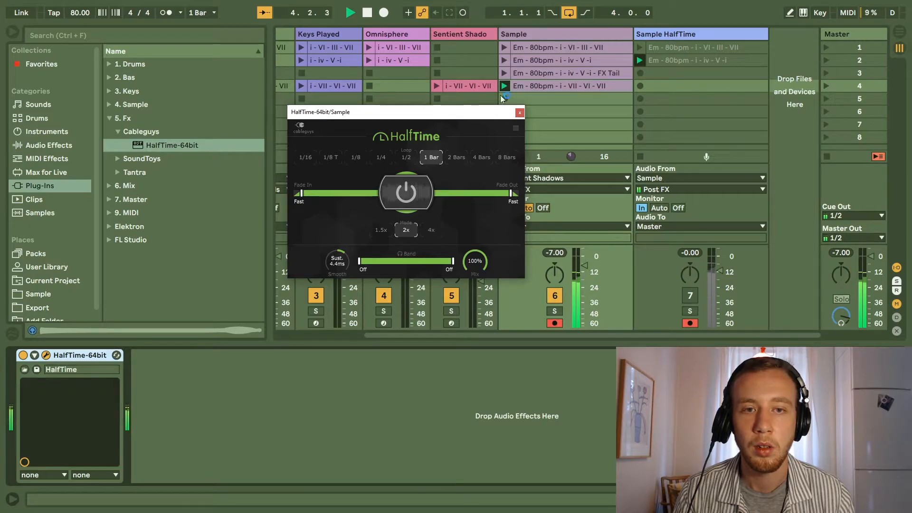
pyautogui.press('space')
pyautogui.doubleClick(523, 87)
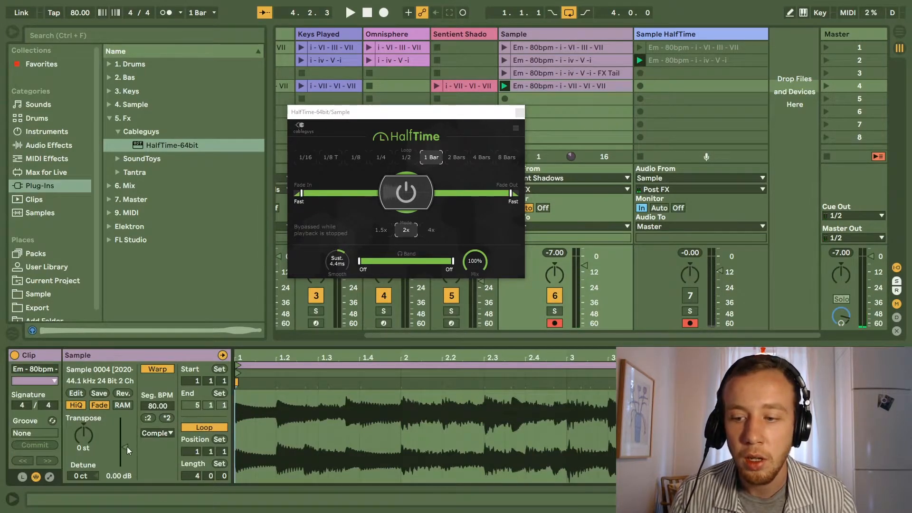
pyautogui.moveTo(125, 447); pyautogui.dragTo(125, 448)
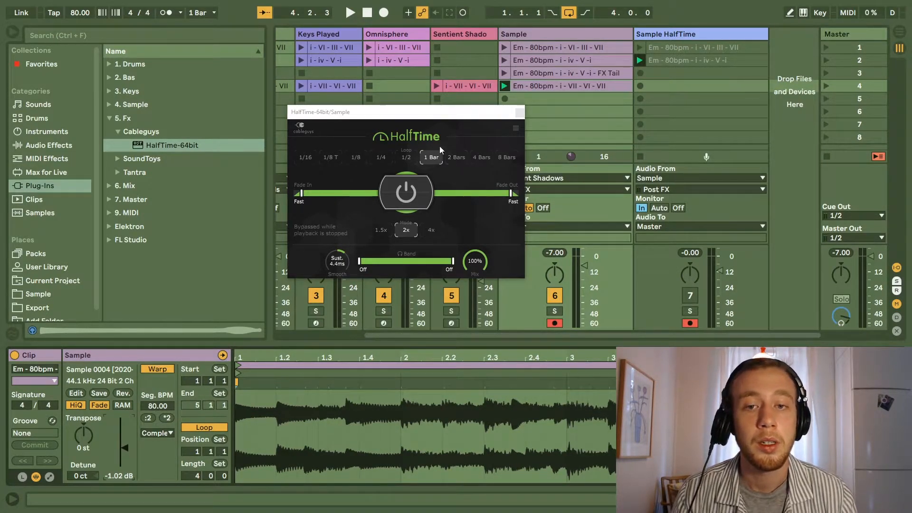
# Set HalfTime's loop length to 1/2 and adjust its Smooth amount while the fourth Sample clip plays
pyautogui.click(406, 163)
pyautogui.press('space')
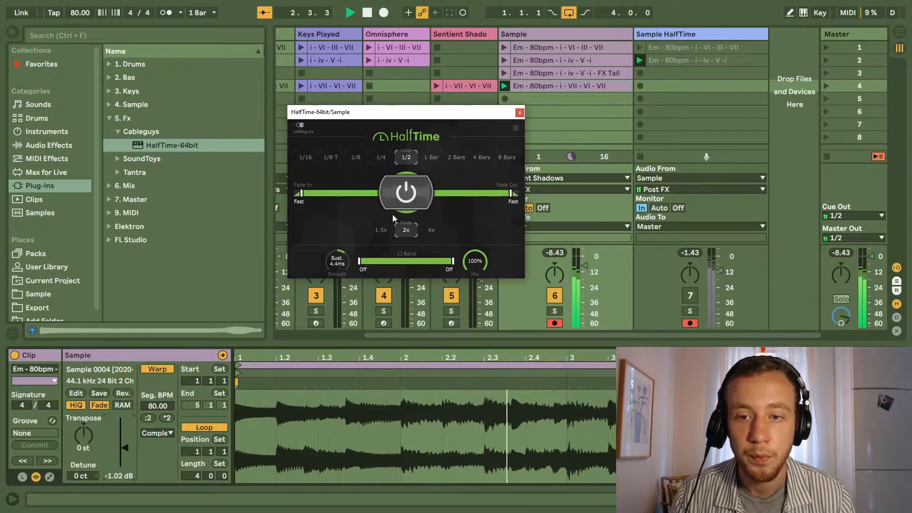
pyautogui.moveTo(340, 262); pyautogui.dragTo(340, 294)
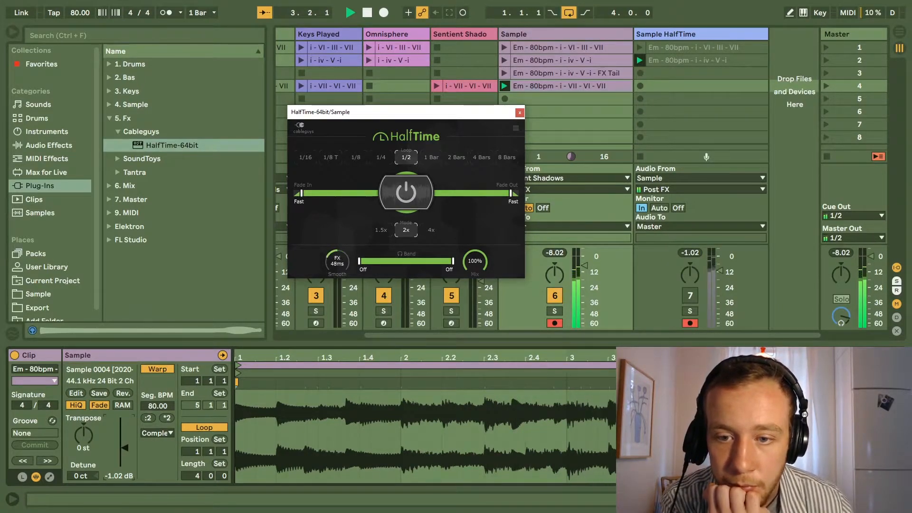
pyautogui.moveTo(338, 261); pyautogui.dragTo(337, 264)
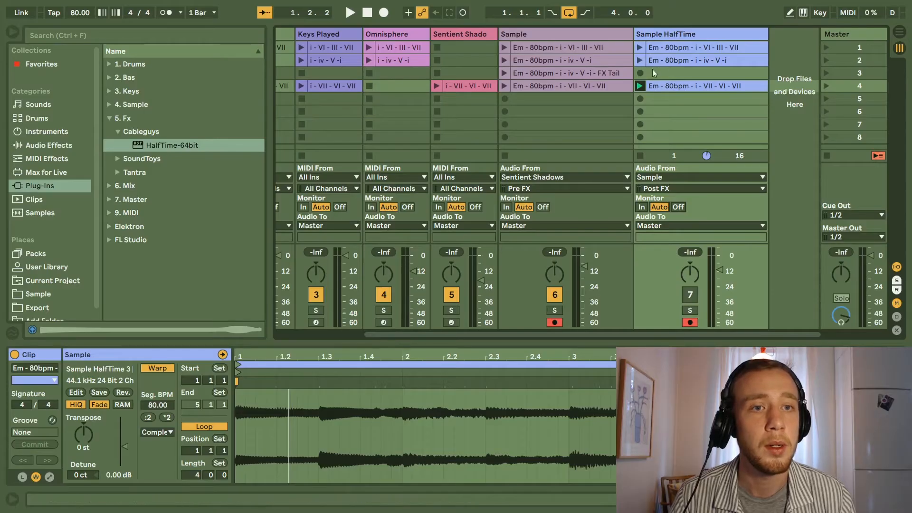
# Activate the Sample HalfTime track and audition its three resampled clips, adjusting the track volume during playback
pyautogui.click(640, 47)
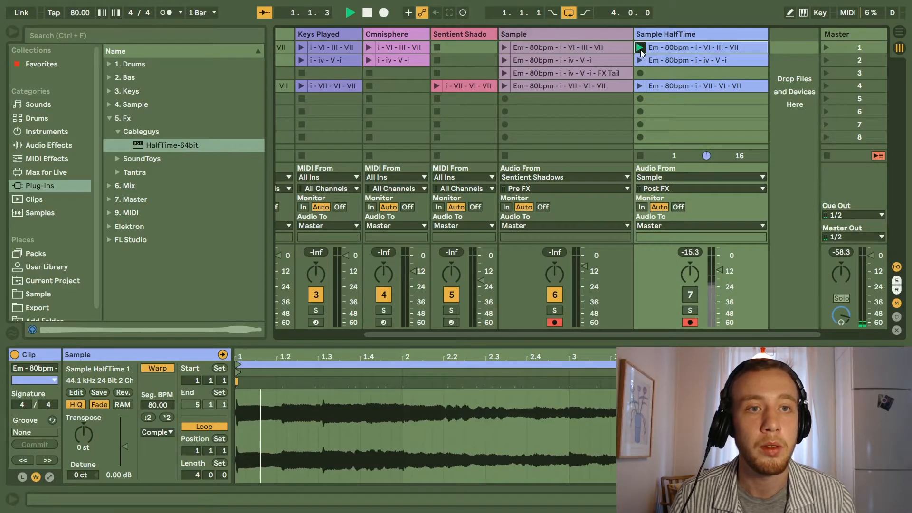
pyautogui.click(691, 295)
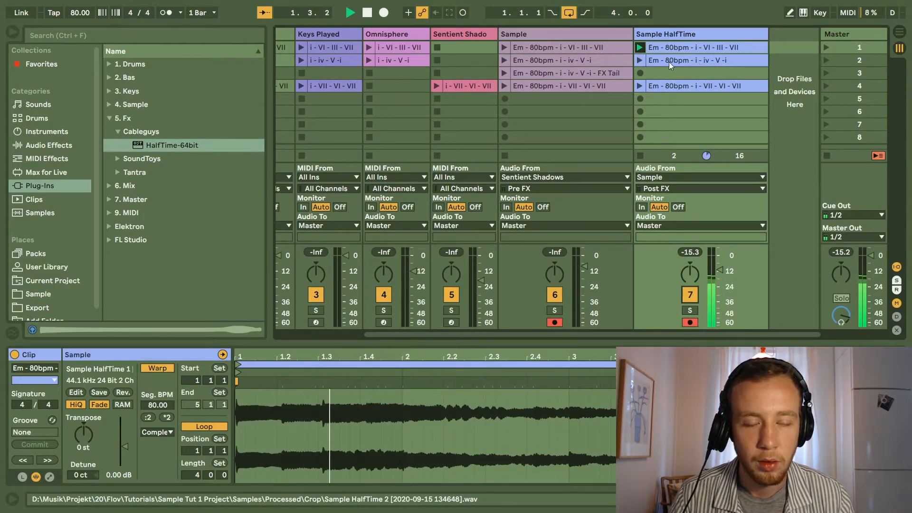
pyautogui.click(640, 60)
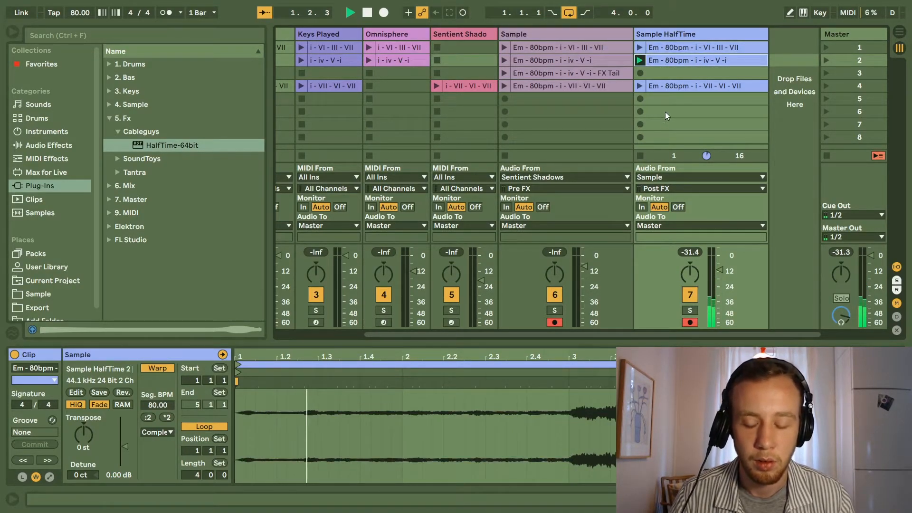
pyautogui.moveTo(717, 257)
pyautogui.mouseDown()
pyautogui.moveTo(717, 246)
pyautogui.moveTo(719, 270)
pyautogui.mouseUp()
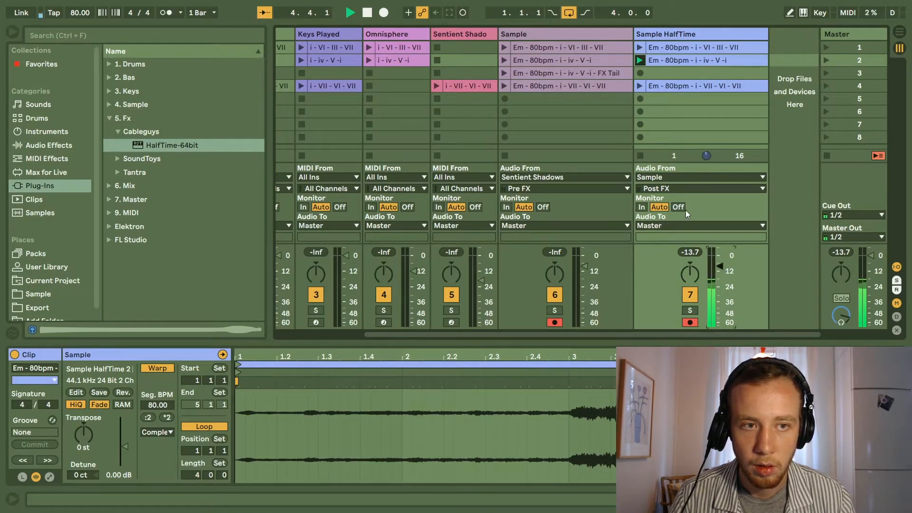
pyautogui.click(641, 85)
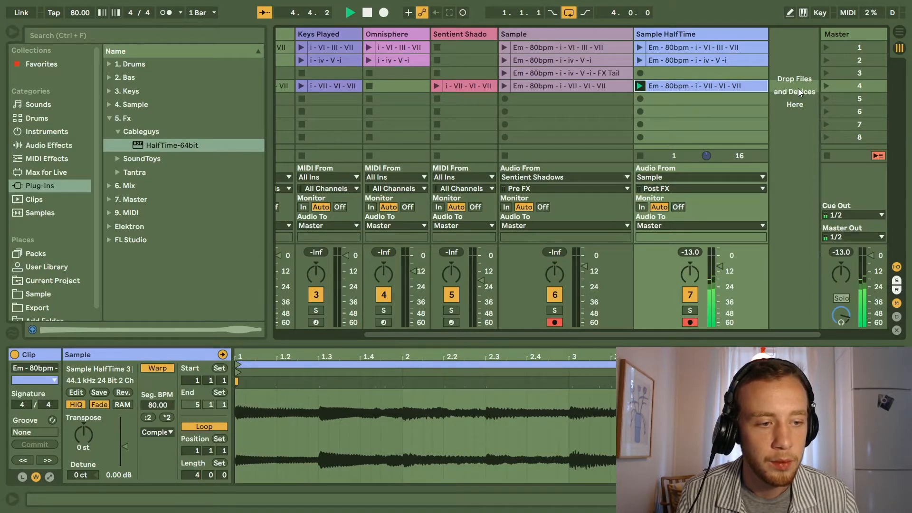
pyautogui.press('space')
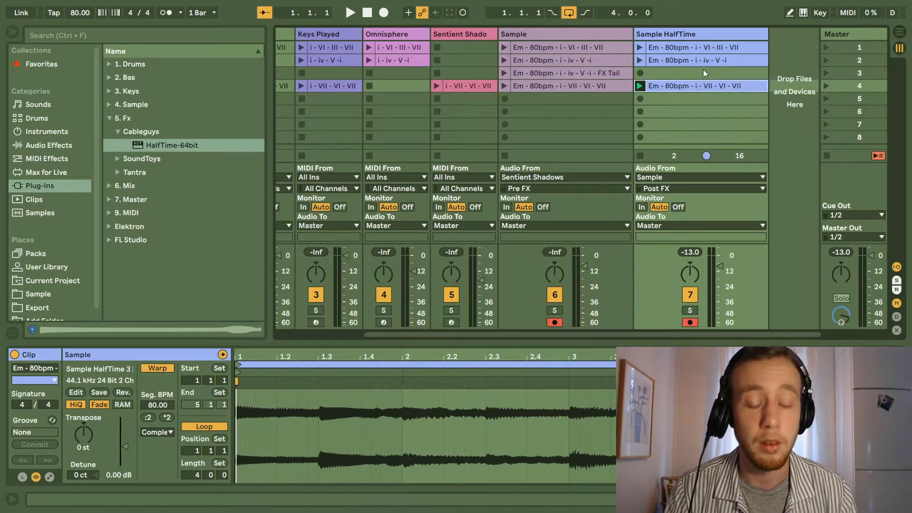
# Delete the slot 4 clip from Sample HalfTime and raise the track's volume to 0 dB while playing its first clip
pyautogui.press('Delete')
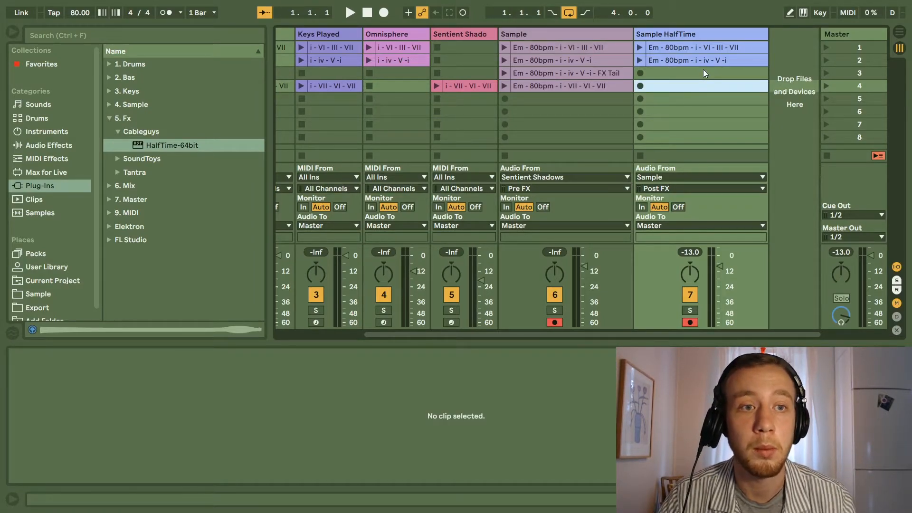
pyautogui.click(640, 48)
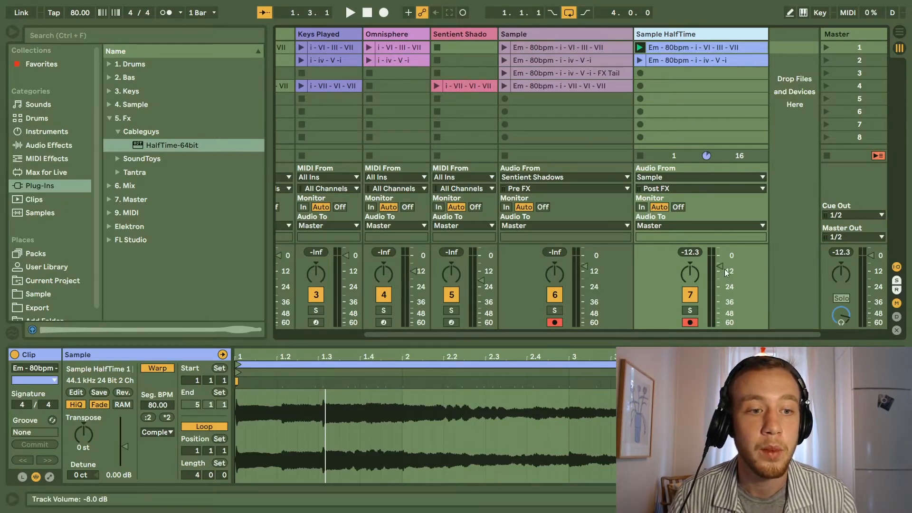
pyautogui.moveTo(720, 264); pyautogui.dragTo(723, 248)
pyautogui.press('space')
pyautogui.press('space')
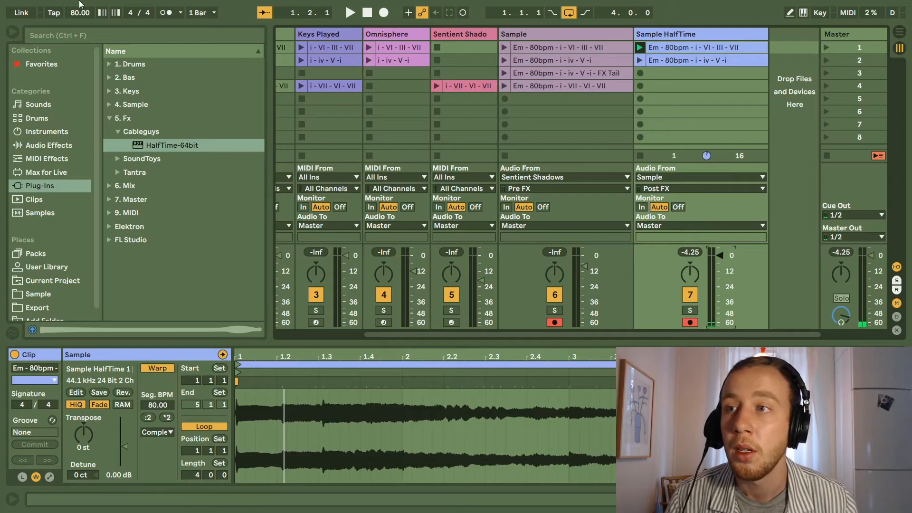
# Leave full-screen view and open the audio export settings with Sample HalfTime as the rendered track
pyautogui.press('F11')
pyautogui.click(7, 16)
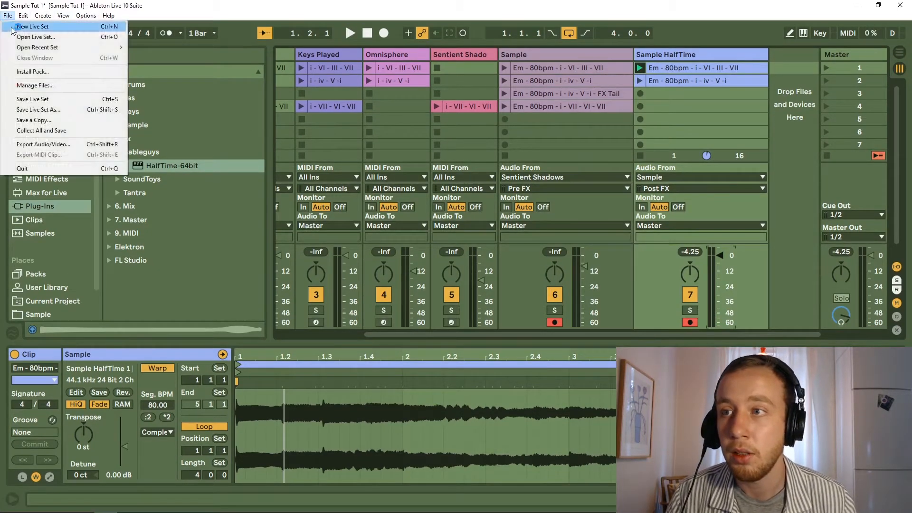
pyautogui.click(63, 146)
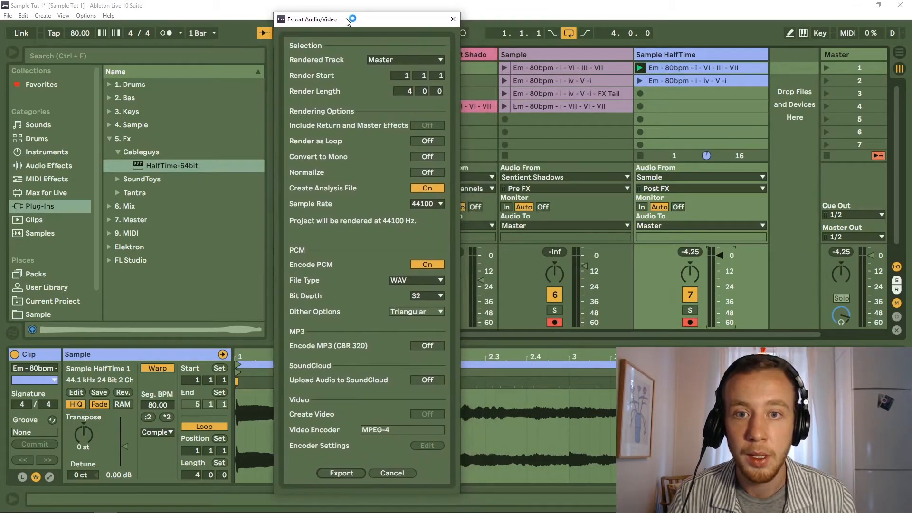
pyautogui.click(408, 60)
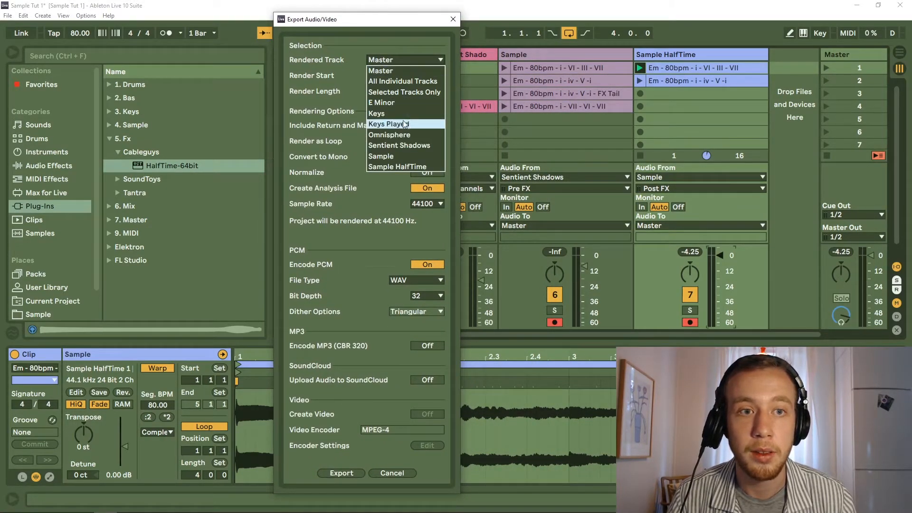
pyautogui.click(396, 167)
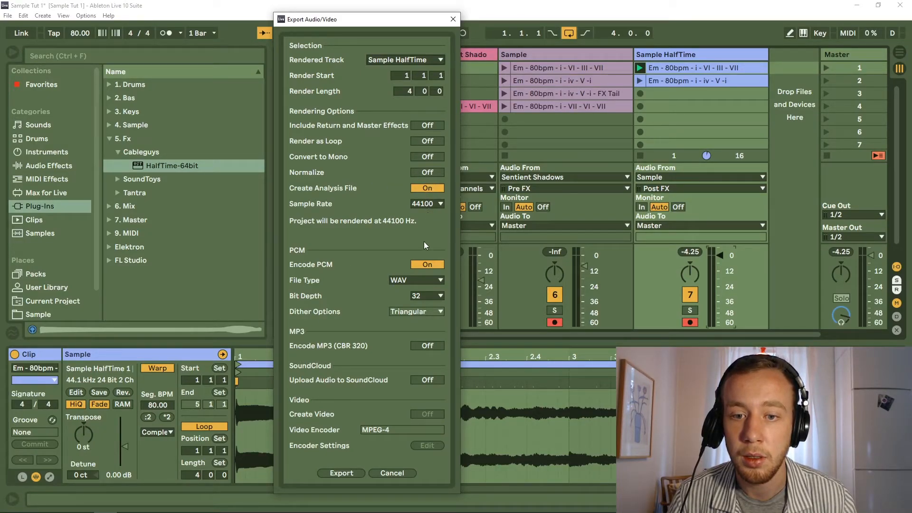
# Proceed with the WAV export and create and open a folder named "Tut Sample" in D:\Musik\Sample as its destination
pyautogui.click(341, 474)
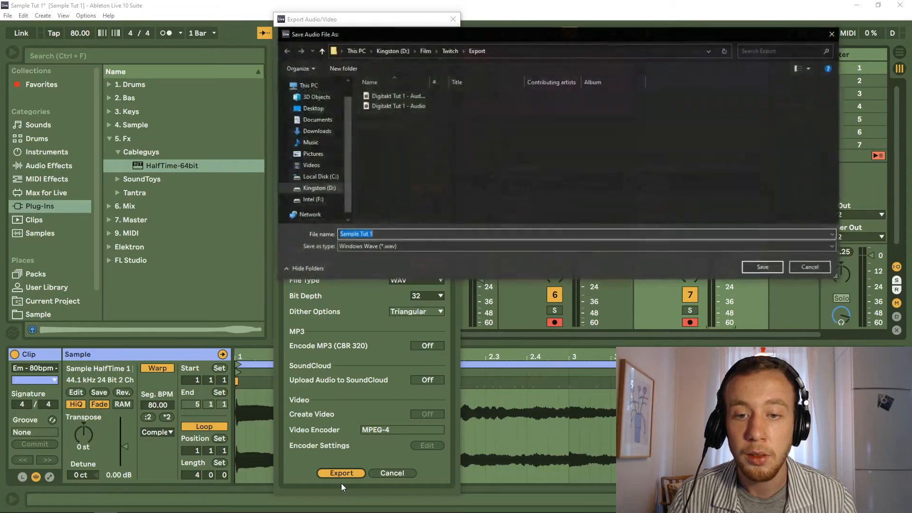
pyautogui.click(395, 51)
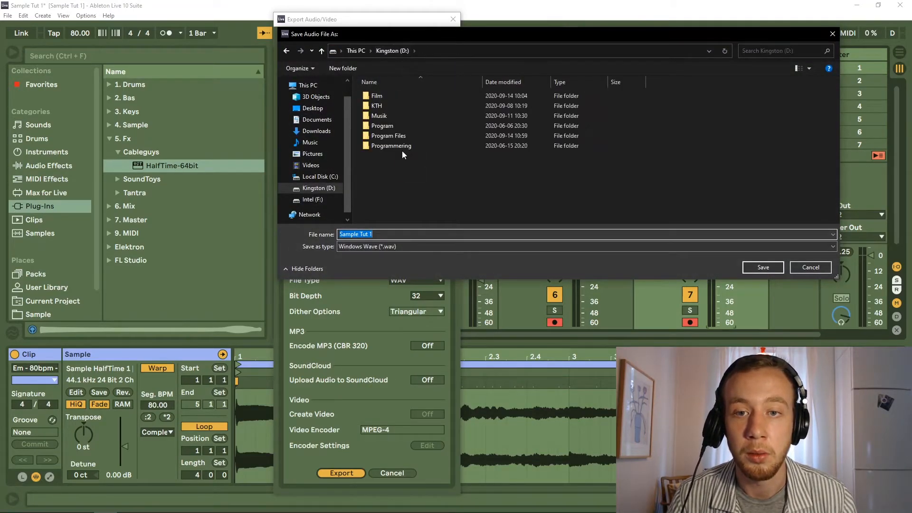
pyautogui.doubleClick(392, 118)
pyautogui.doubleClick(394, 126)
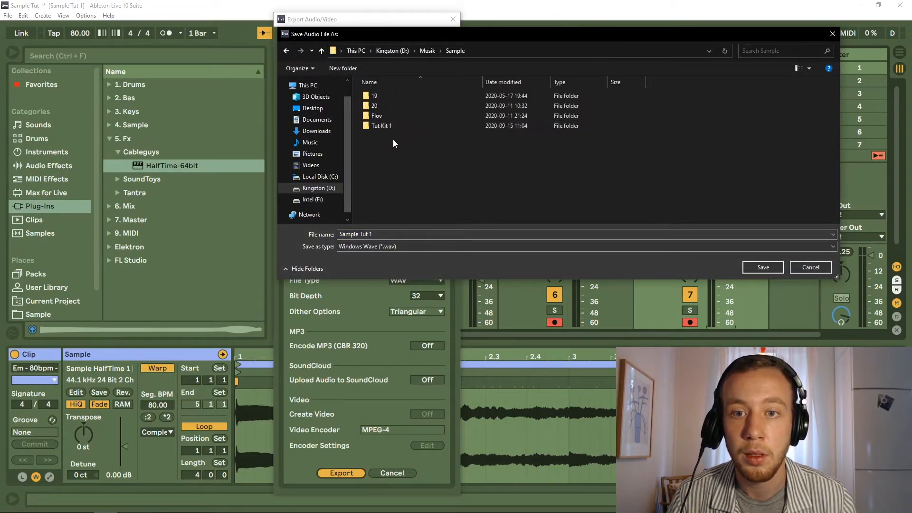
pyautogui.click(347, 69)
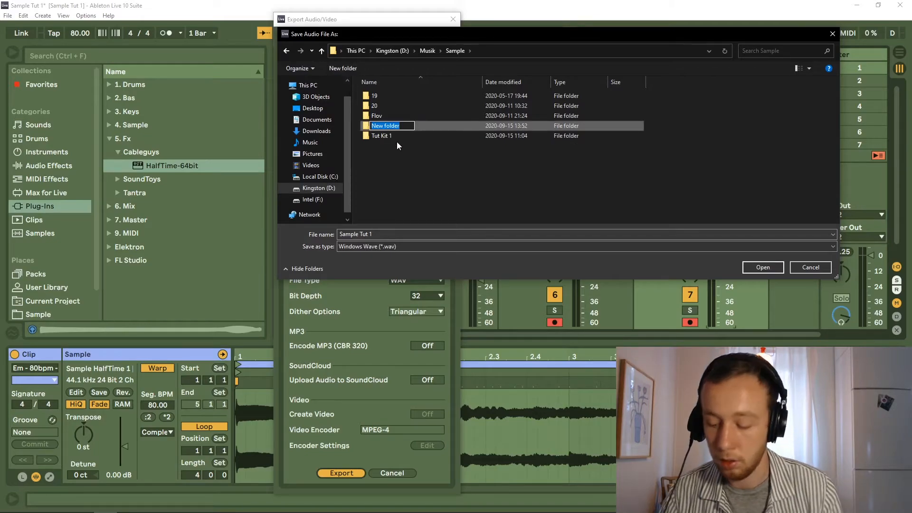
pyautogui.write('Tut Samp')
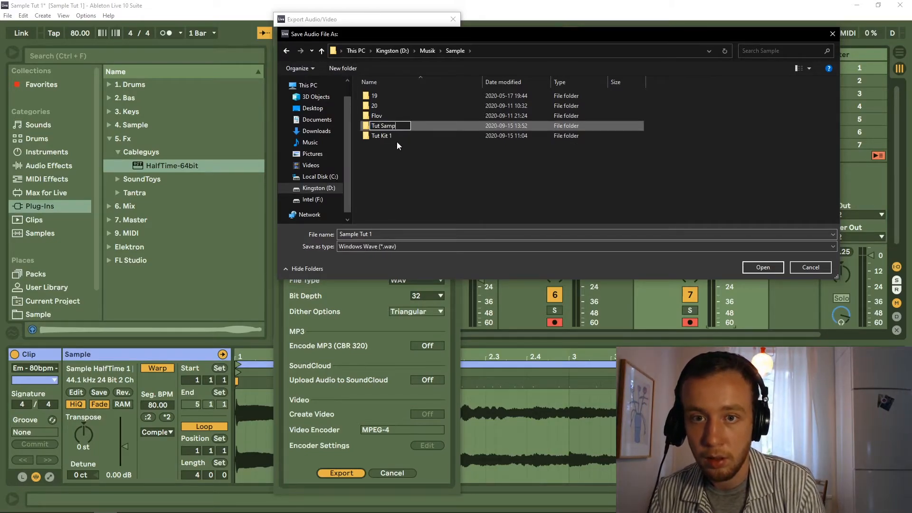
pyautogui.write('le')
pyautogui.press('Return')
pyautogui.press('Return')
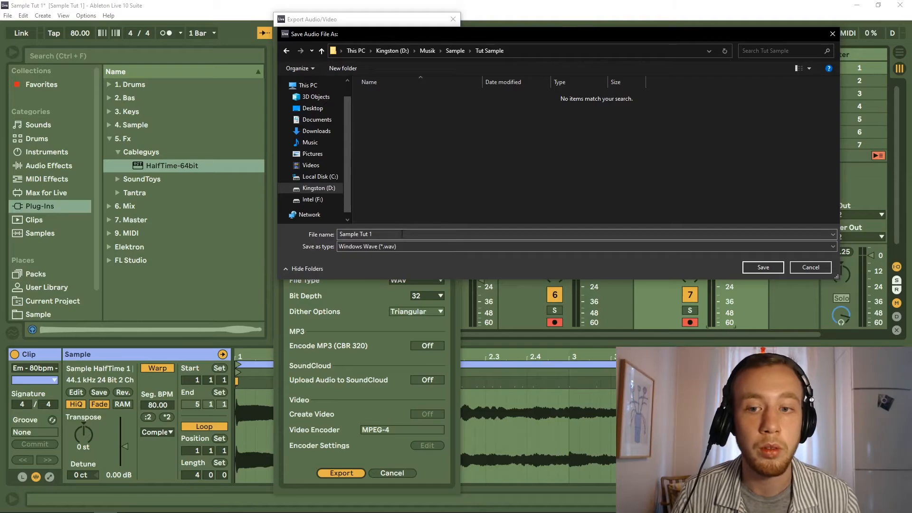
# Name the exported file "Em - 80bpm - i - VI - III - VII" and save it as WAV in the Tut Sample folder
pyautogui.moveTo(461, 41); pyautogui.dragTo(211, 46)
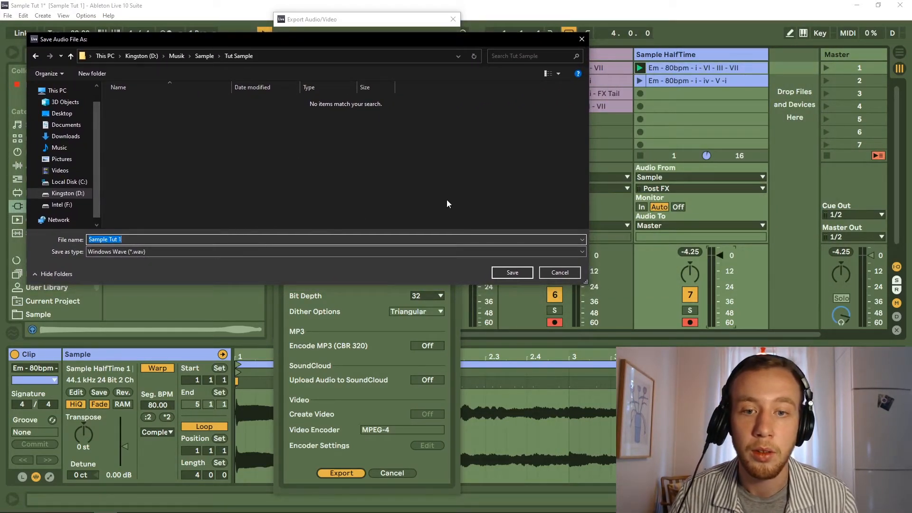
pyautogui.click(190, 244)
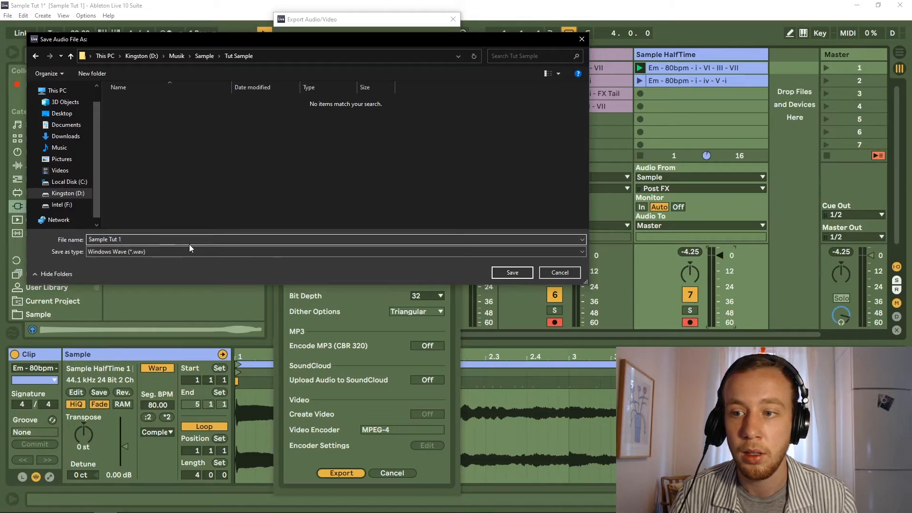
pyautogui.moveTo(192, 242); pyautogui.dragTo(59, 240)
pyautogui.write('Em')
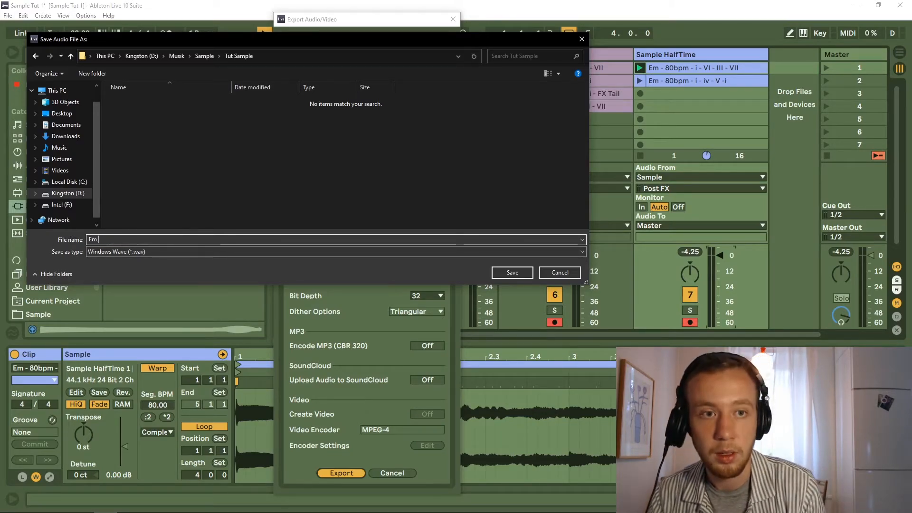
pyautogui.write(' - (80bpm ')
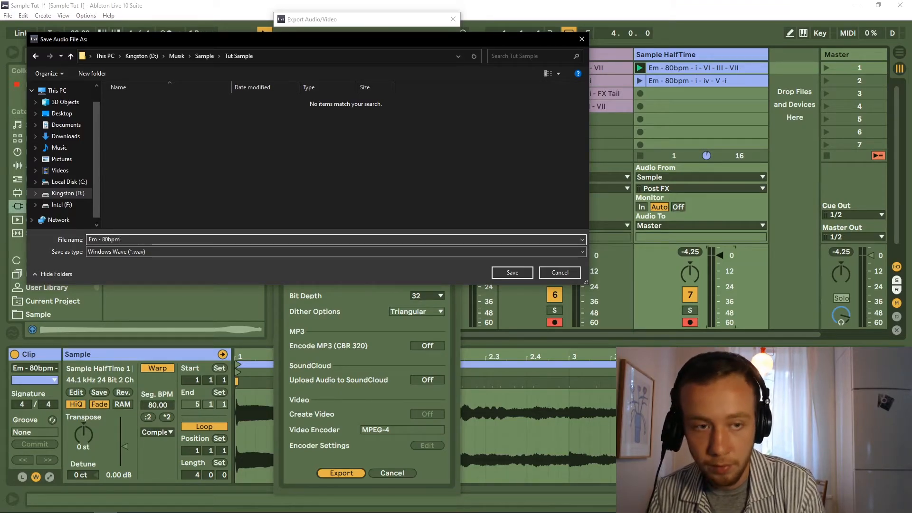
pyautogui.write('- i')
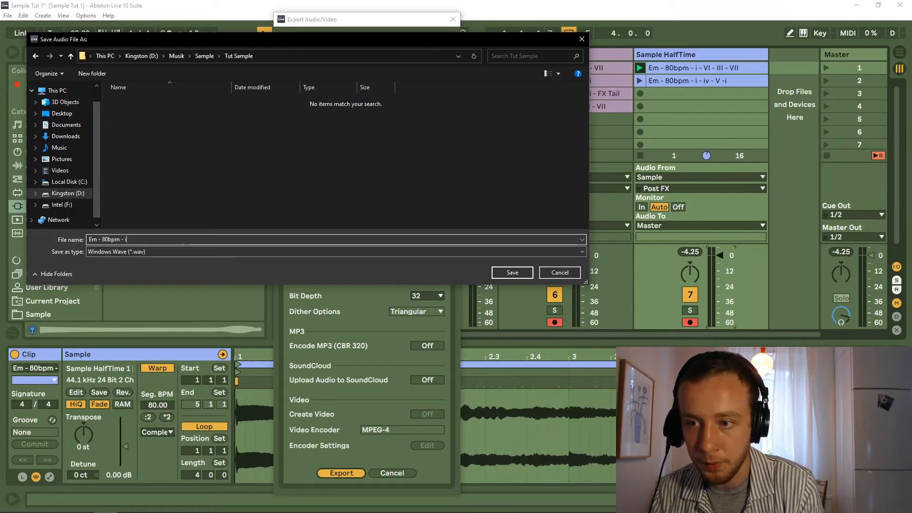
pyautogui.write(' - VI - III - VII')
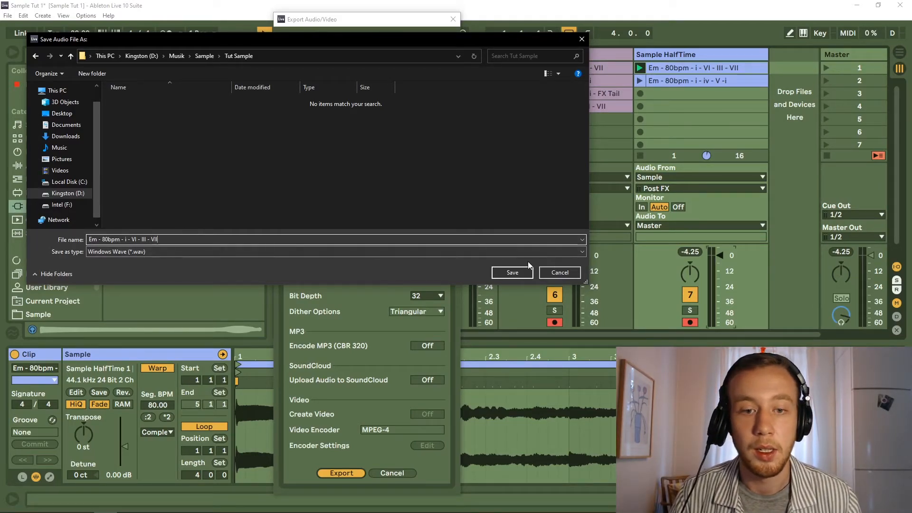
pyautogui.click(511, 273)
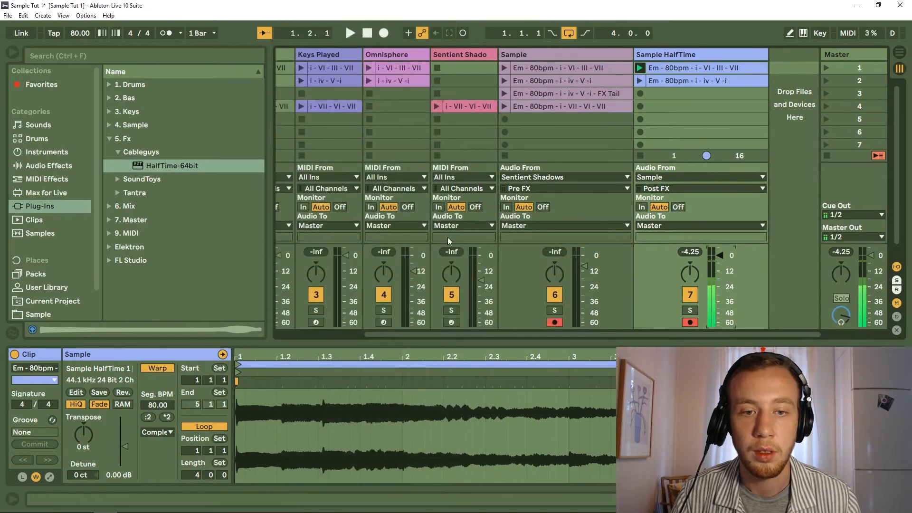
# Launch the second Sample HalfTime clip and start an audio export with Sample HalfTime as the rendered track
pyautogui.click(639, 80)
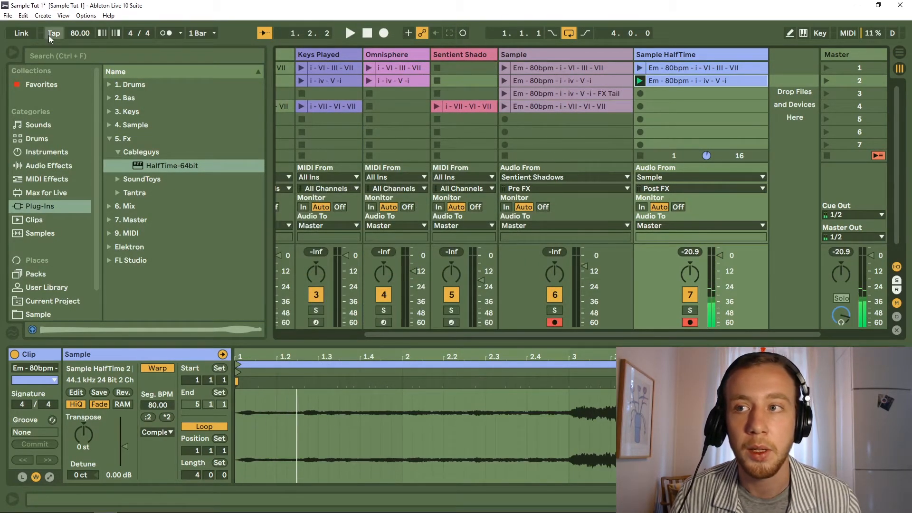
pyautogui.click(7, 16)
pyautogui.click(691, 83)
pyautogui.hotkey('ctrl', 'r')
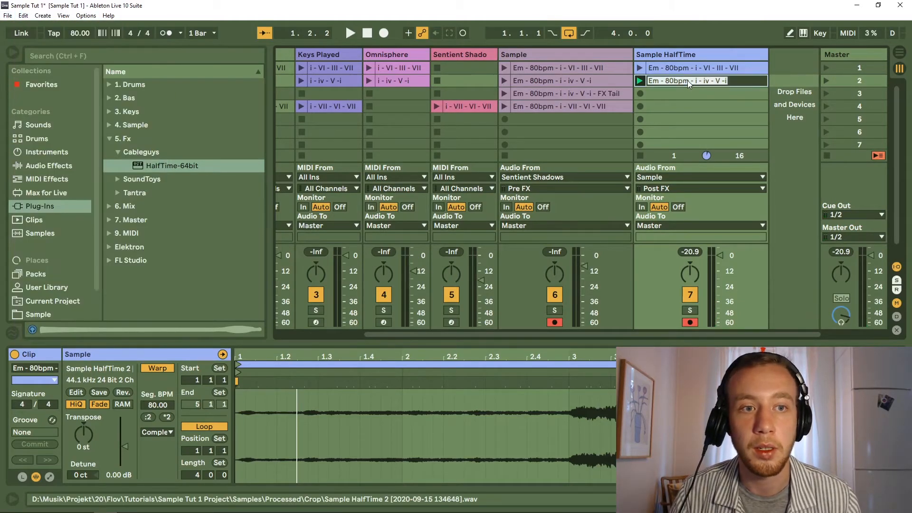
pyautogui.click(8, 15)
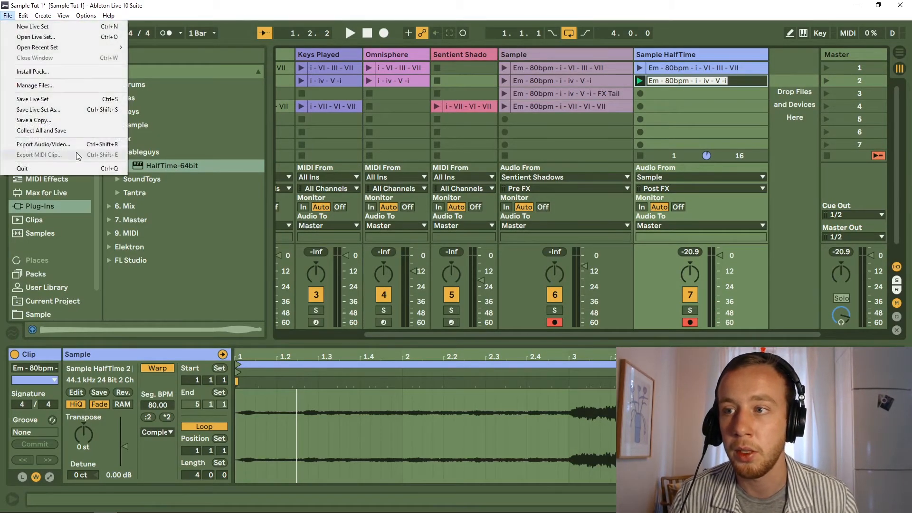
pyautogui.click(62, 143)
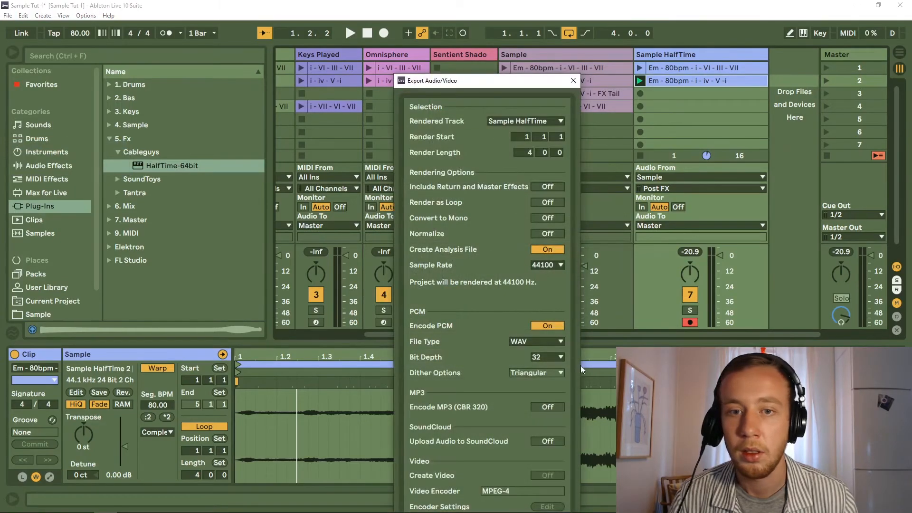
pyautogui.moveTo(480, 83); pyautogui.dragTo(350, 17)
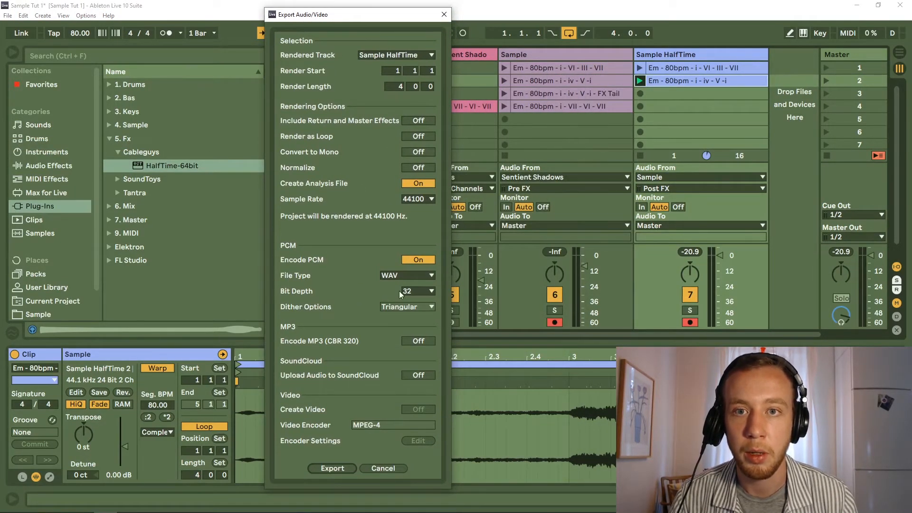
pyautogui.click(333, 468)
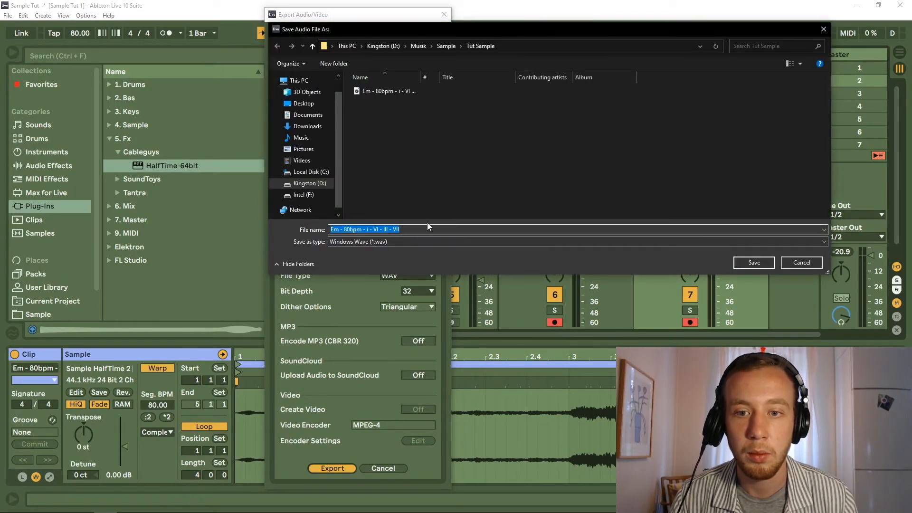
# Name the second clip's export "Em - 80bpm - i - iv - V - i" and save it as WAV in Tut Sample
pyautogui.press('BackSpace')
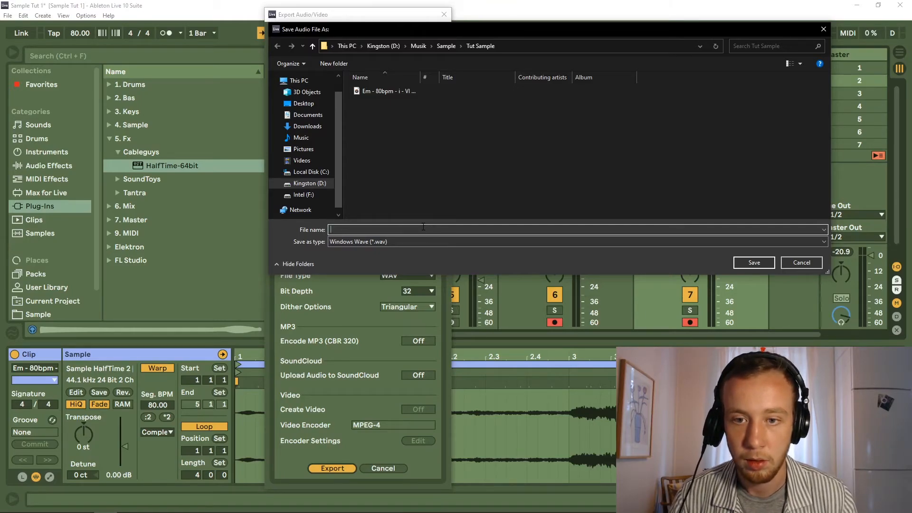
pyautogui.moveTo(464, 40); pyautogui.dragTo(238, 57)
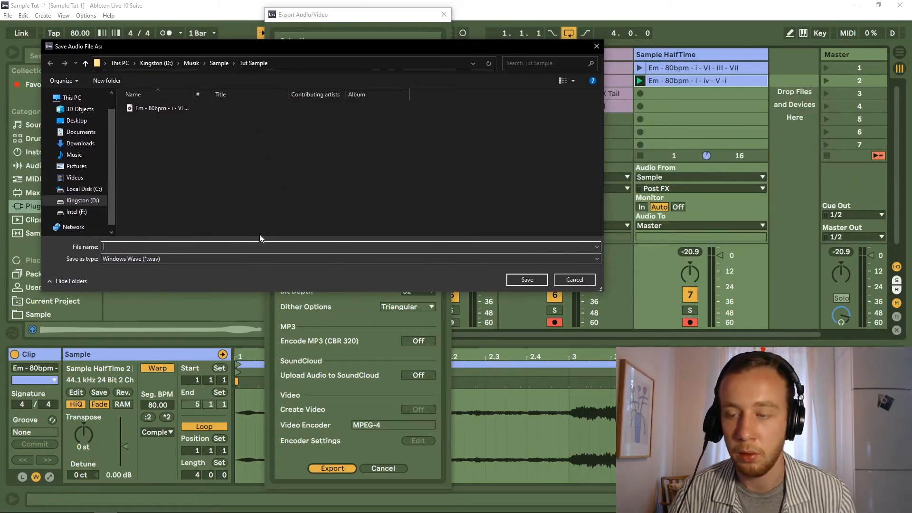
pyautogui.write('Em -')
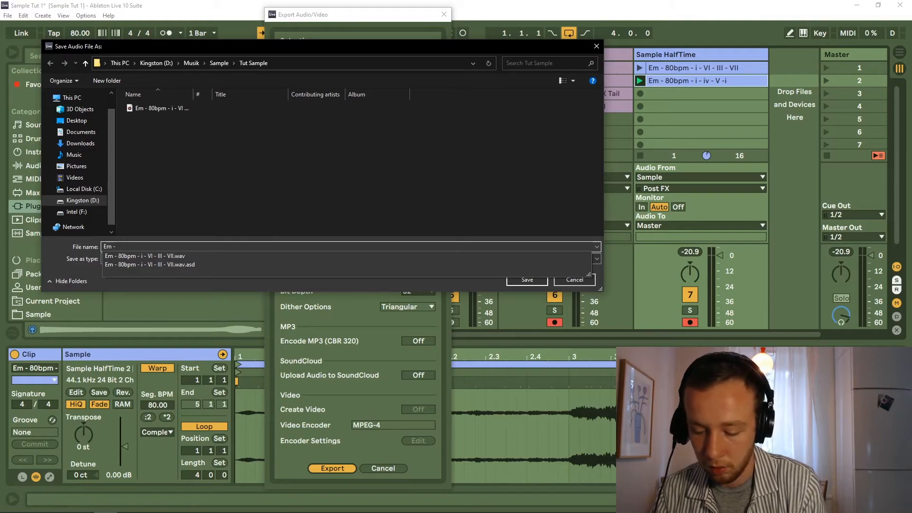
pyautogui.write(' 80bpm -')
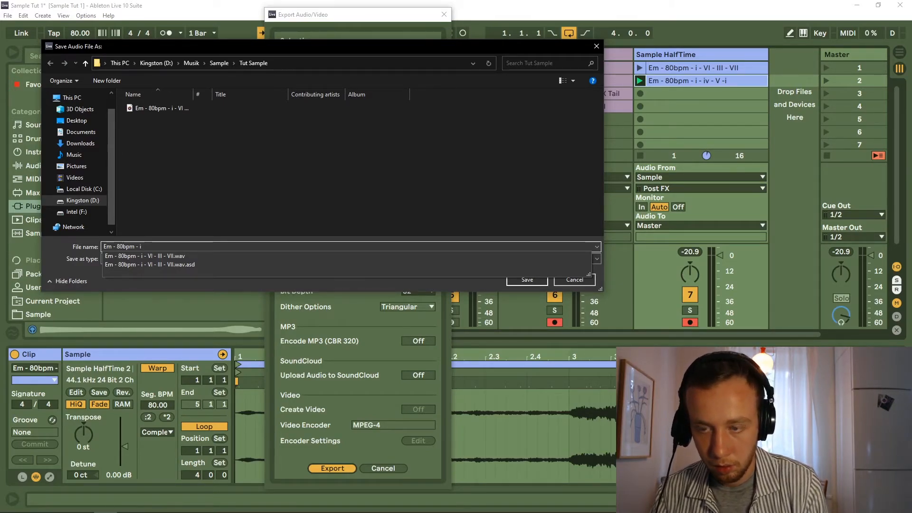
pyautogui.write(' i - i')
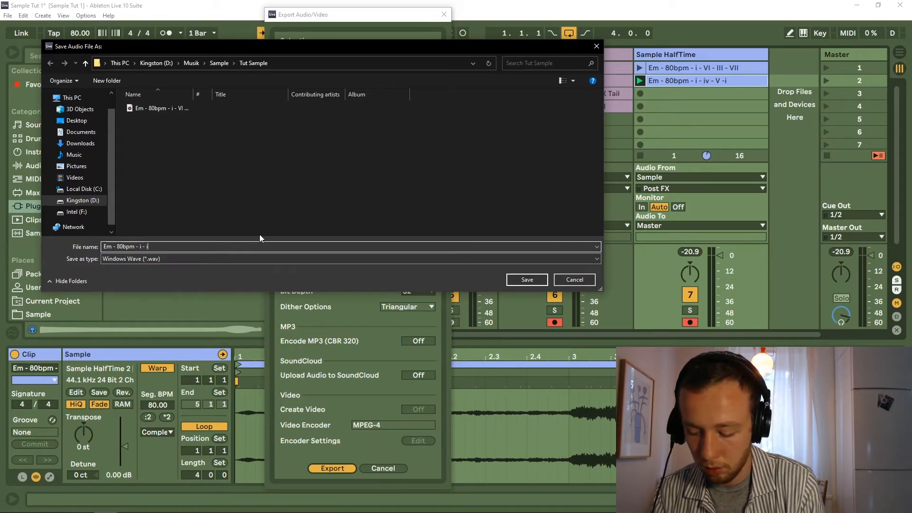
pyautogui.write('v - V - i')
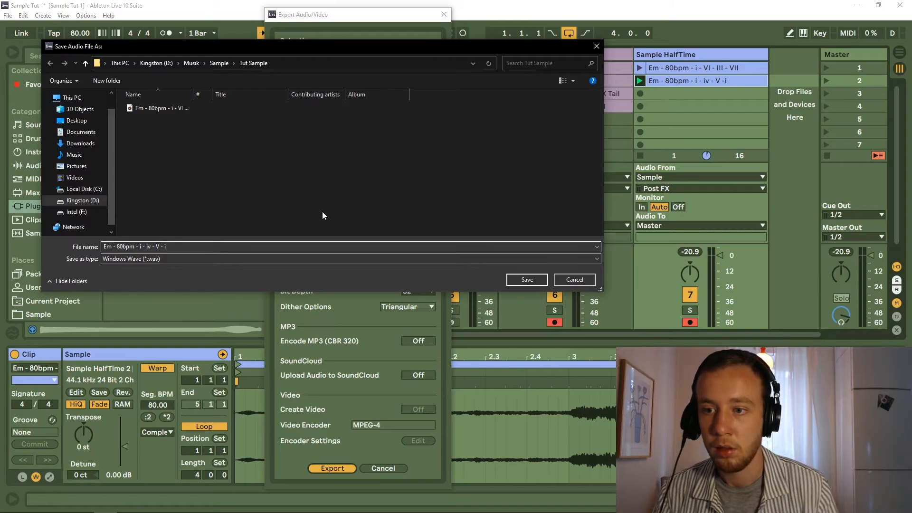
pyautogui.click(523, 279)
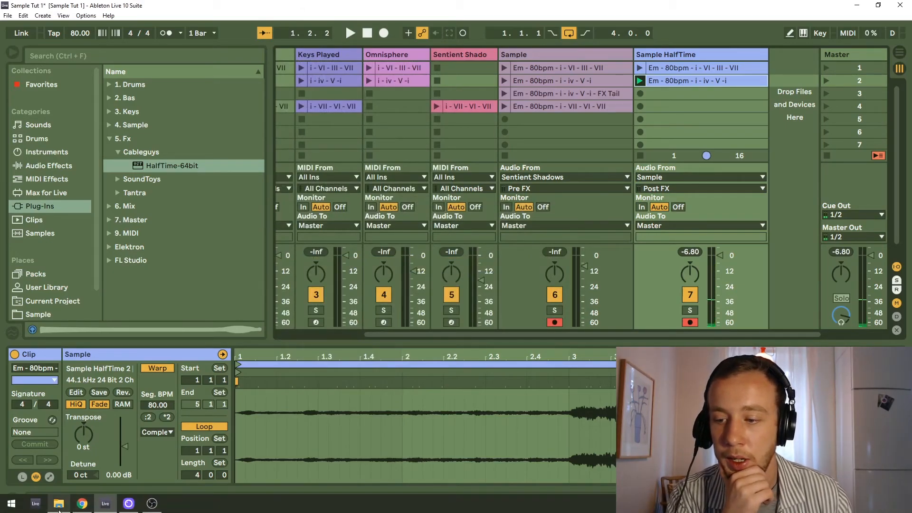
# Switch to File Explorer and open the Tut Sample folder in D:\Musik\Sample
pyautogui.click(58, 503)
pyautogui.click(118, 181)
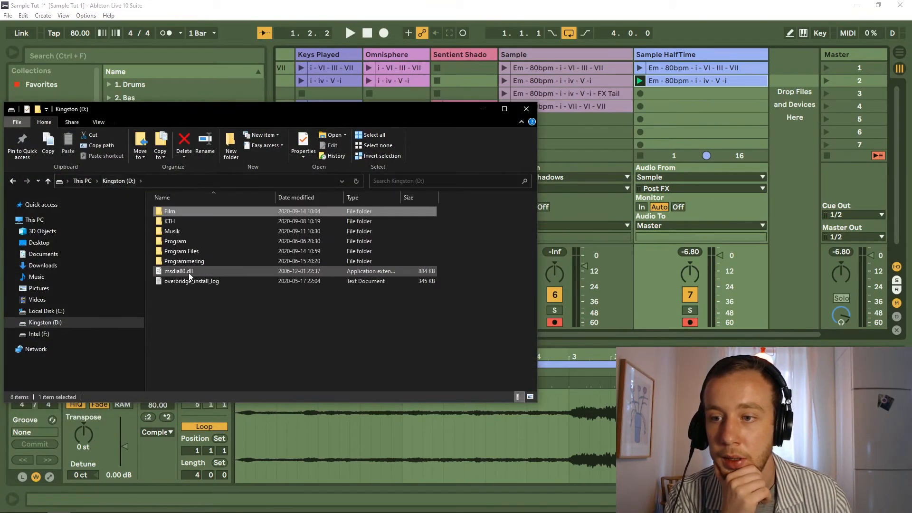
pyautogui.doubleClick(196, 241)
pyautogui.doubleClick(179, 251)
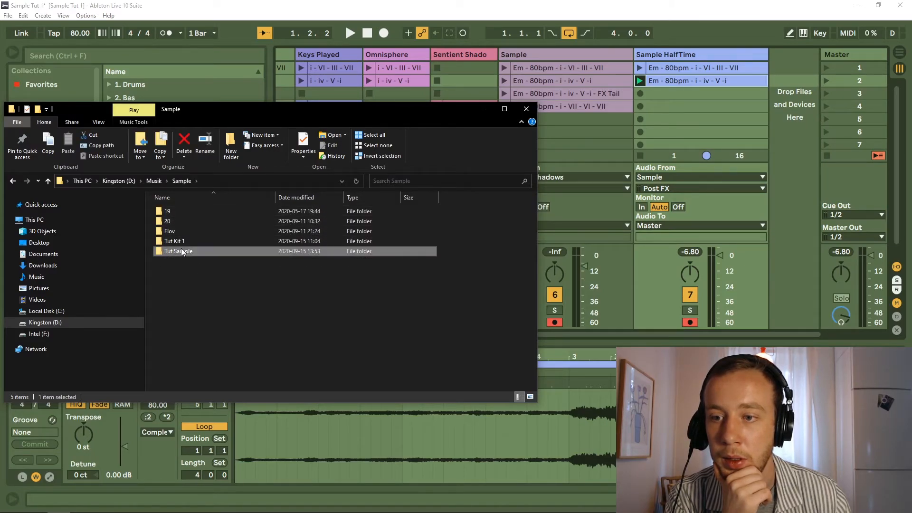
# Play the exported "Em - 80bpm - i - iv - V - i" and "Em - 80bpm - i - VI - III - VII" files, closing the player after each
pyautogui.doubleClick(192, 212)
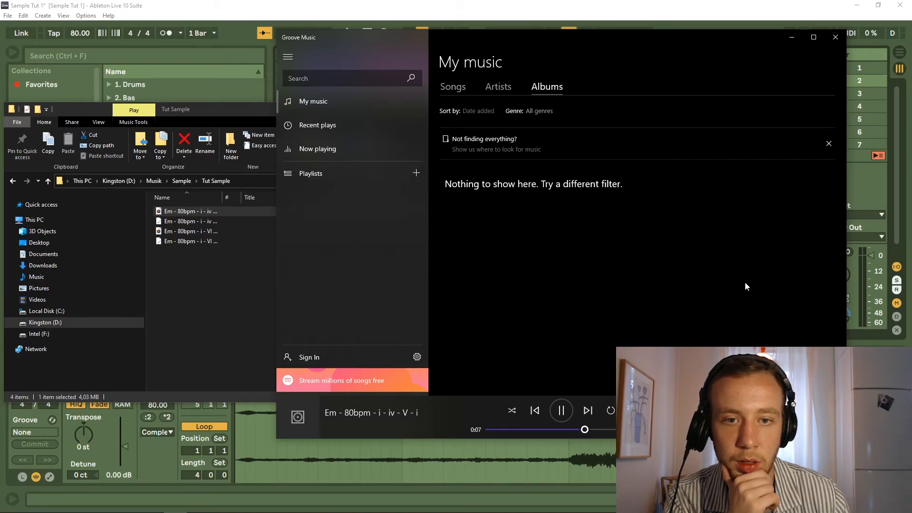
pyautogui.click(834, 38)
pyautogui.click(190, 231)
pyautogui.doubleClick(190, 232)
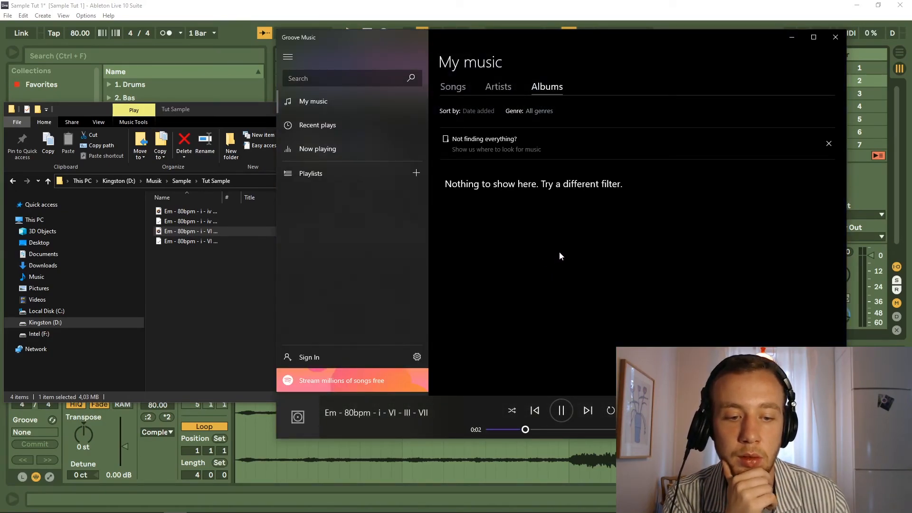
pyautogui.click(835, 38)
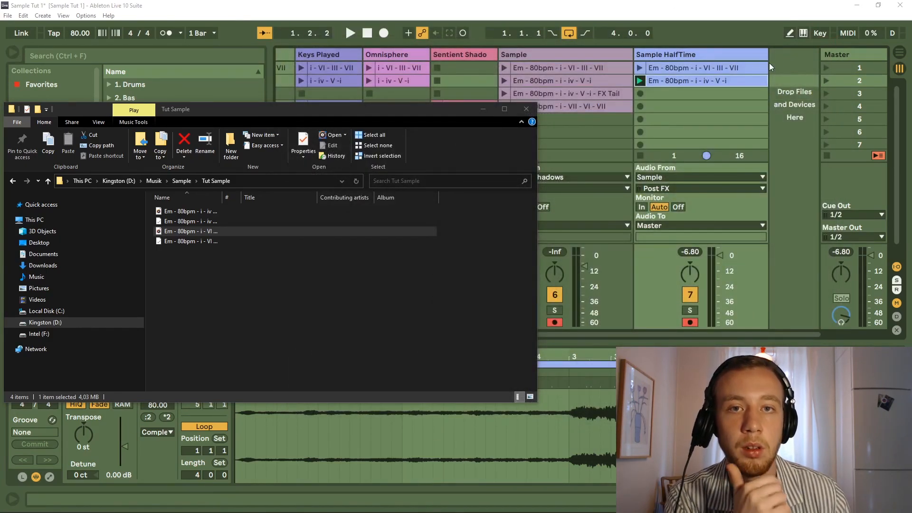